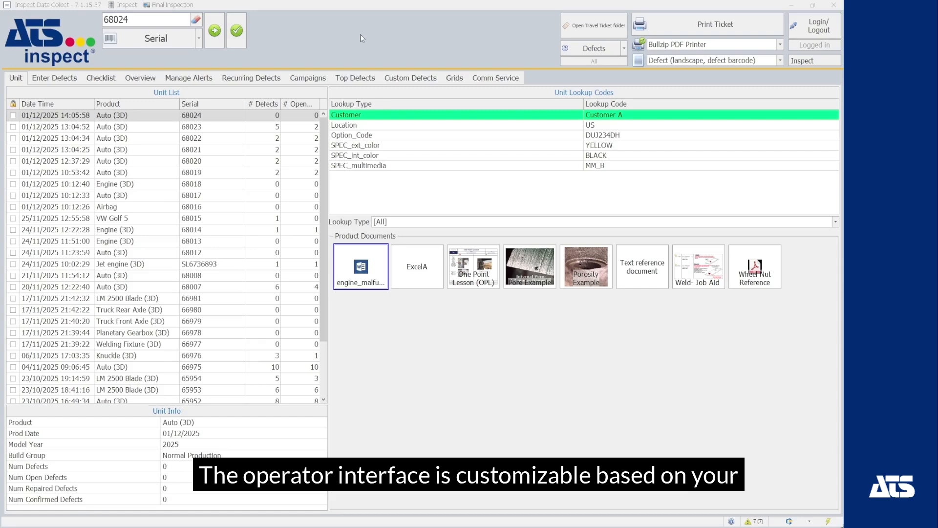
Open Enter Defects for unit 68024 and select the Mondeo Ext - No Doors tile.
left_click(66, 78)
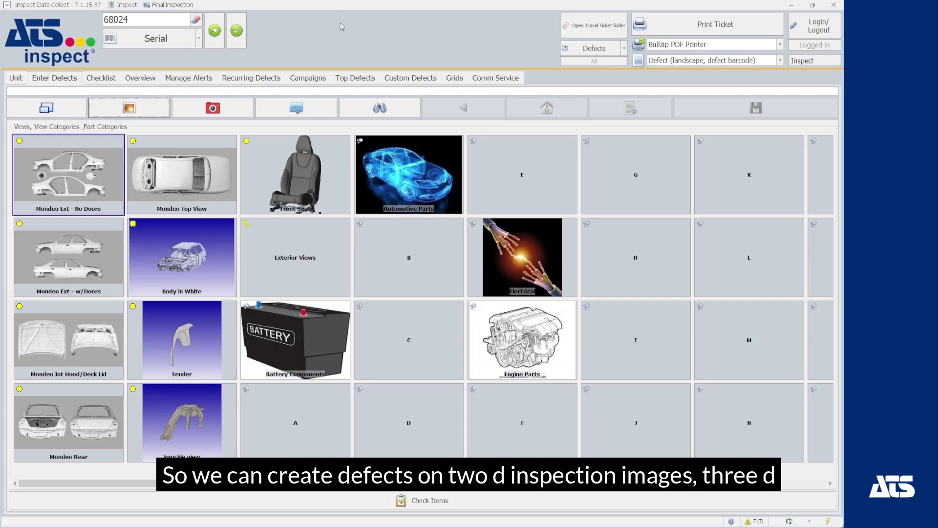
left_click(96, 169)
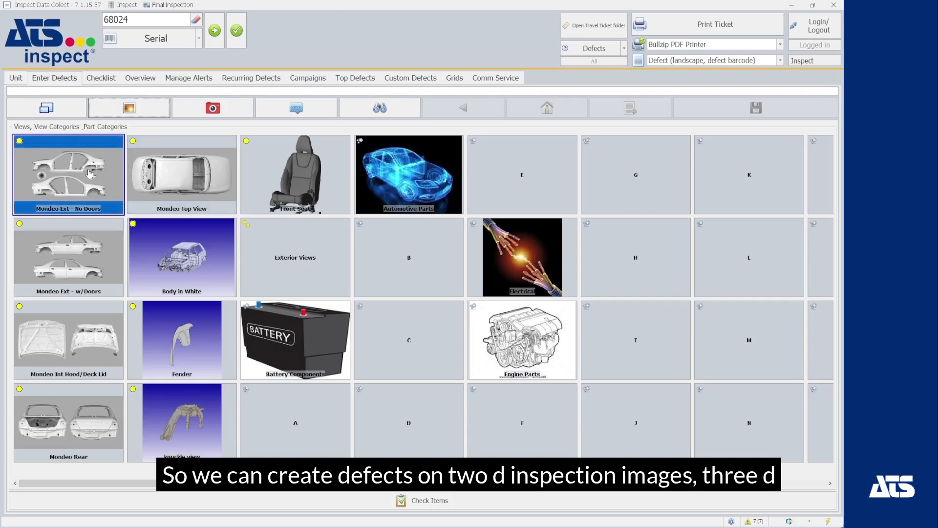
left_click(206, 291)
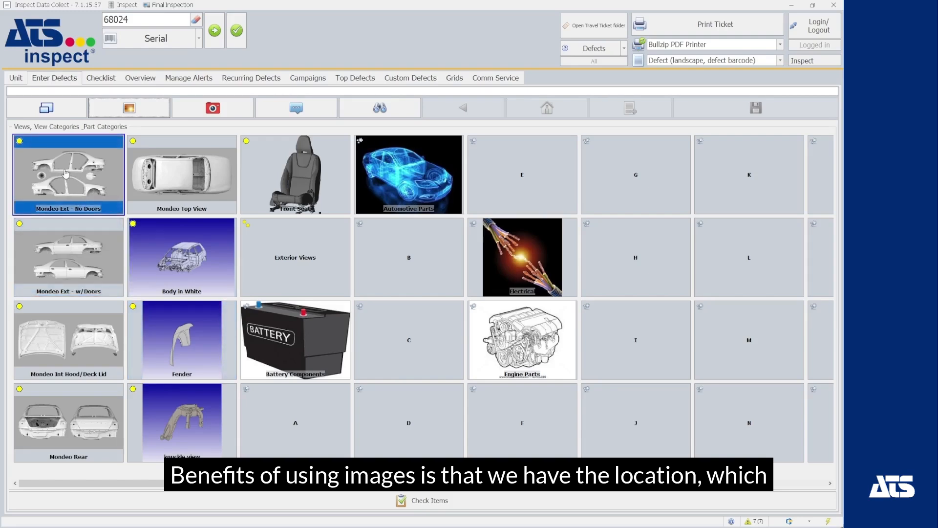
On the Mondeo Ext - No Doors image, mark the left fender as Thin Paint 3-5mm and save.
left_click(69, 187)
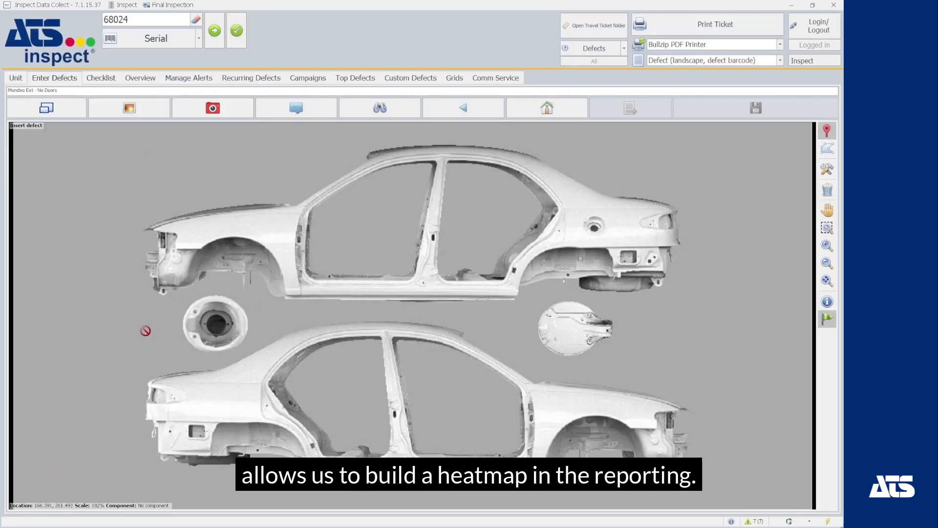
left_click(184, 244)
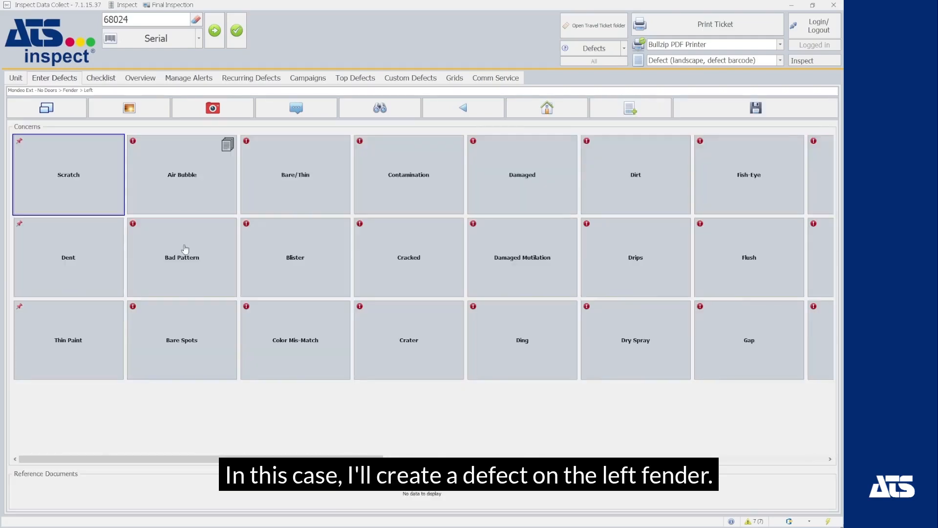
left_click(81, 339)
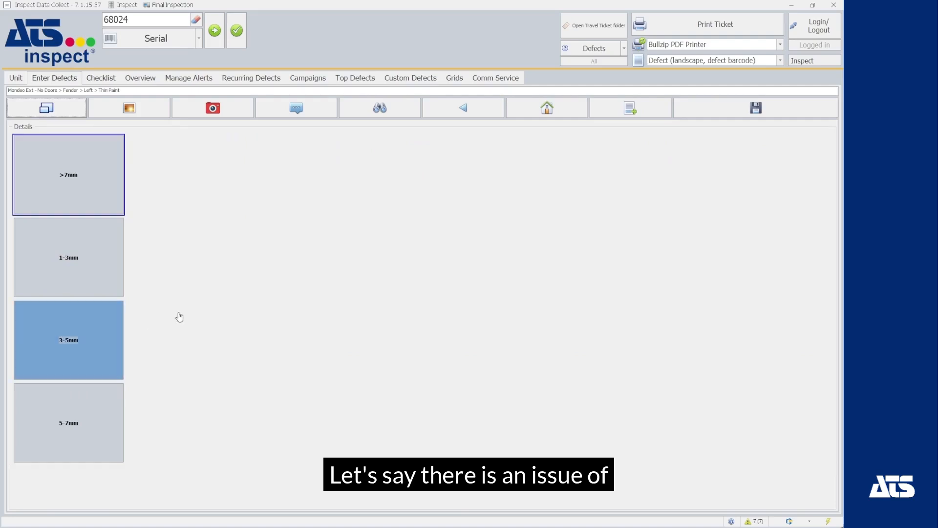
left_click(67, 350)
left_click(756, 116)
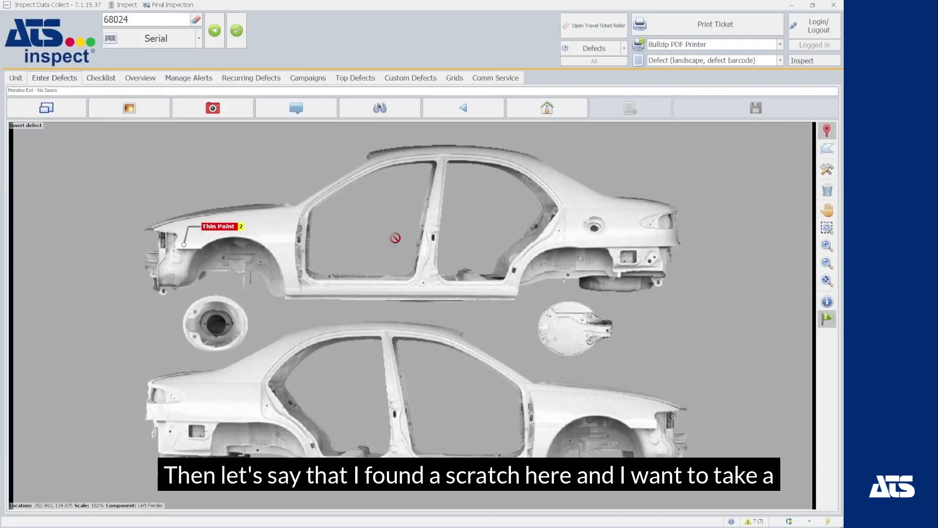
Place a defect on the rear quarter panel and classify it as Scratch.
left_click(616, 239)
left_click(69, 337)
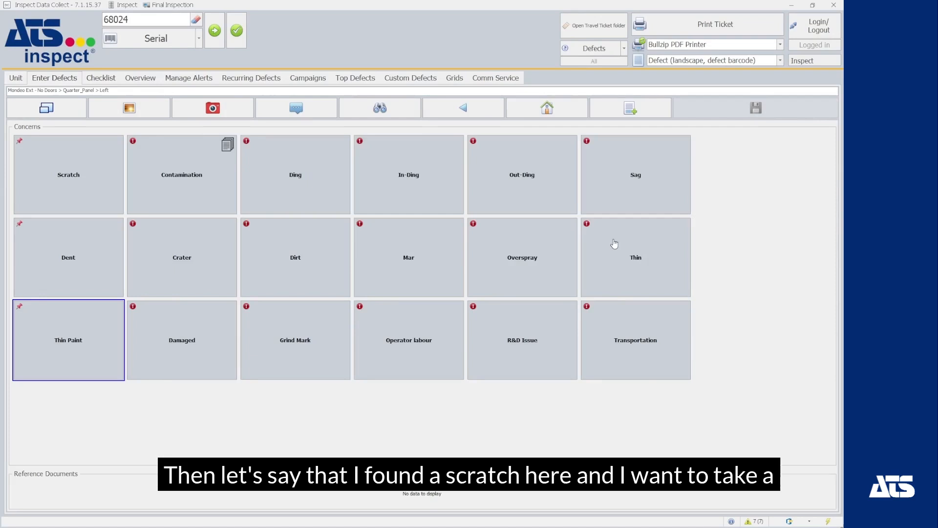
left_click(70, 181)
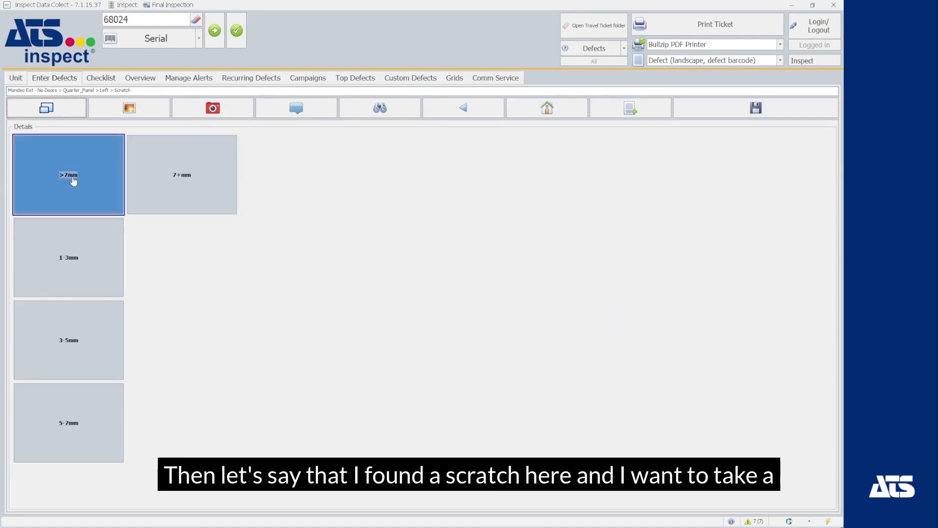
Capture a webcam photo of the scratch and attach it to the defect's images.
left_click(129, 108)
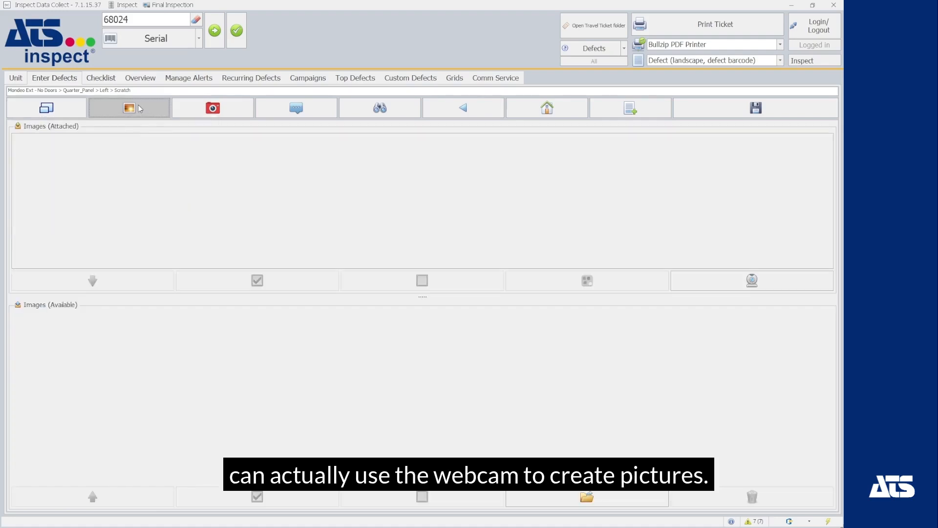
left_click(750, 276)
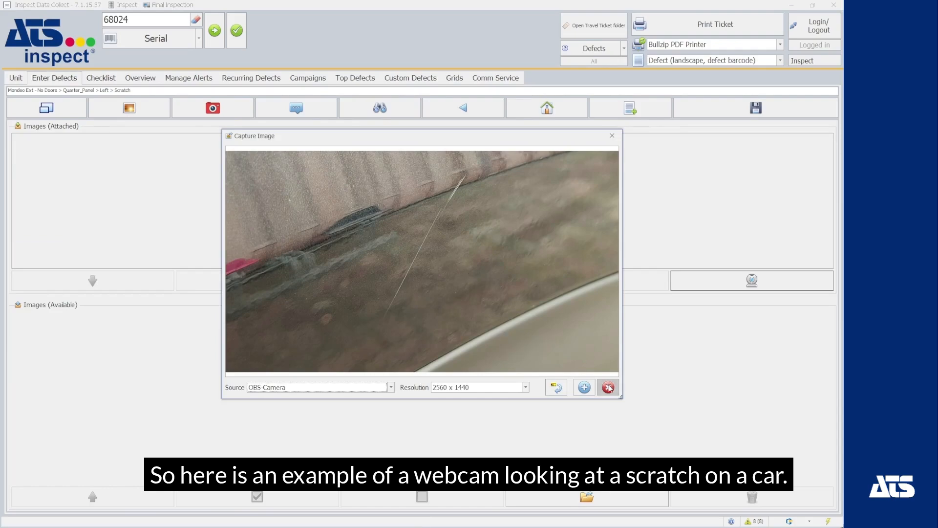
left_click(481, 253)
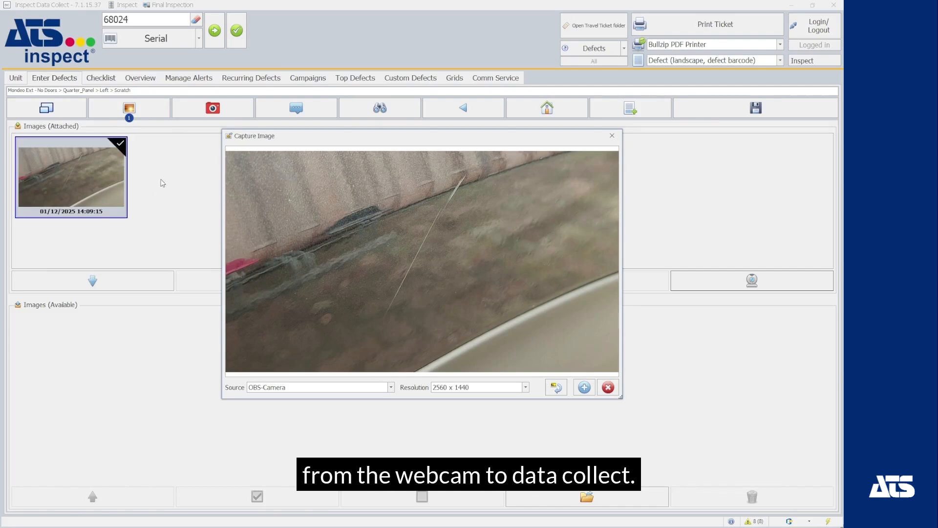
left_click(608, 387)
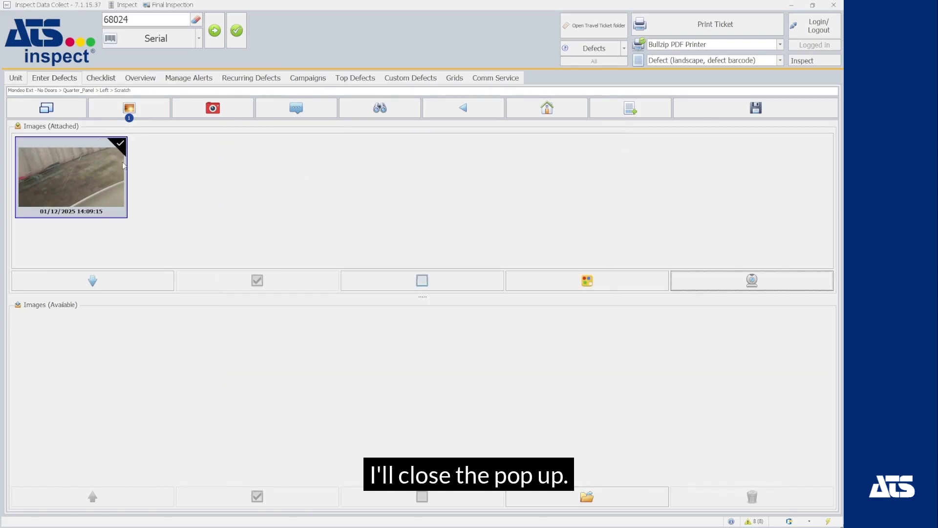
Draw a red rectangle around the scratch on the photo, confirm the markup, and save the defect.
left_click(601, 287)
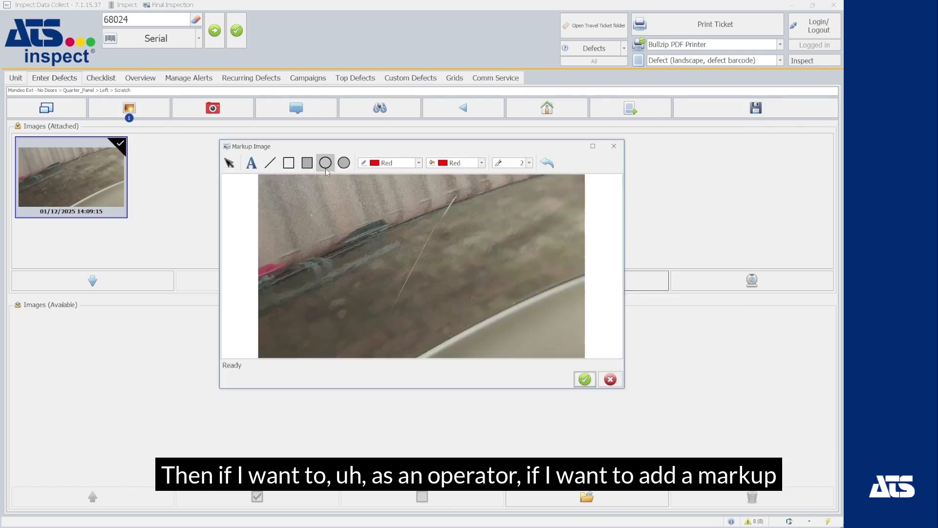
left_click(289, 163)
left_click_drag(470, 186, 379, 326)
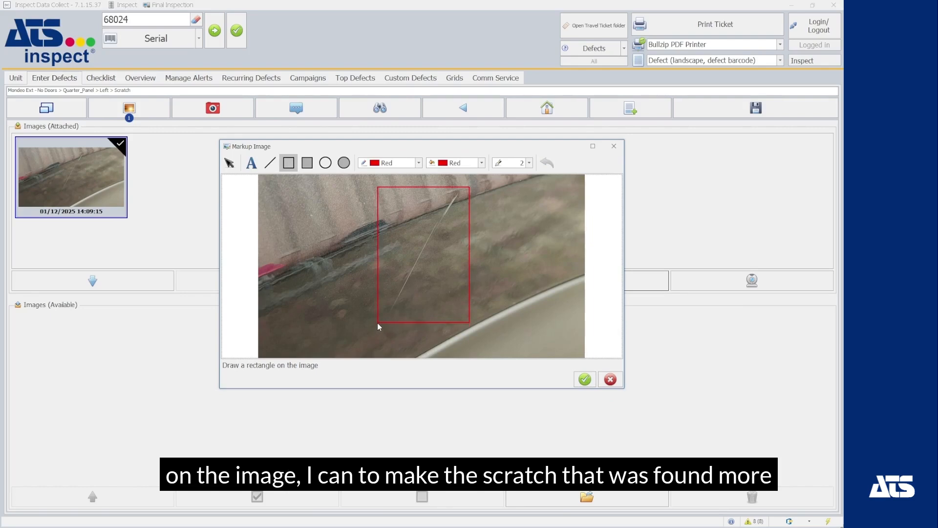
left_click(585, 379)
left_click(756, 108)
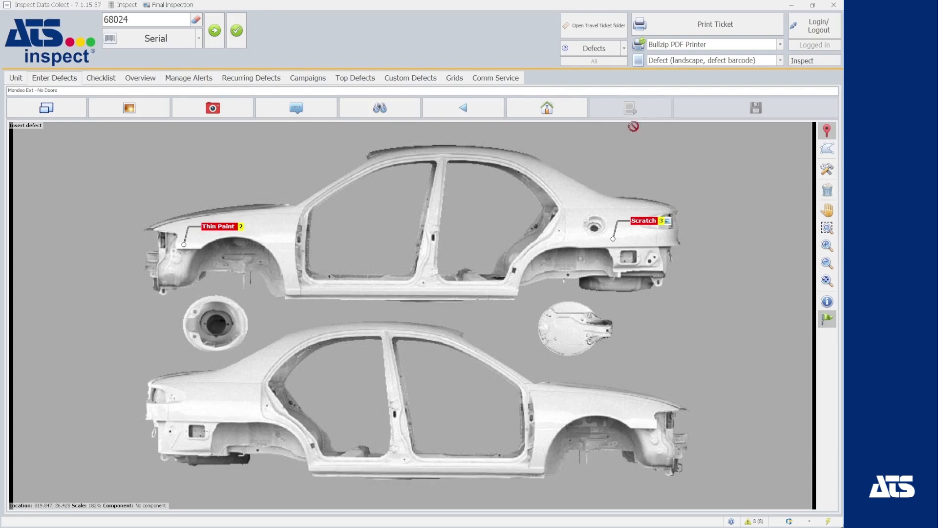
From the views grid, open the 3D knuckle model and rotate and zoom it.
left_click(538, 110)
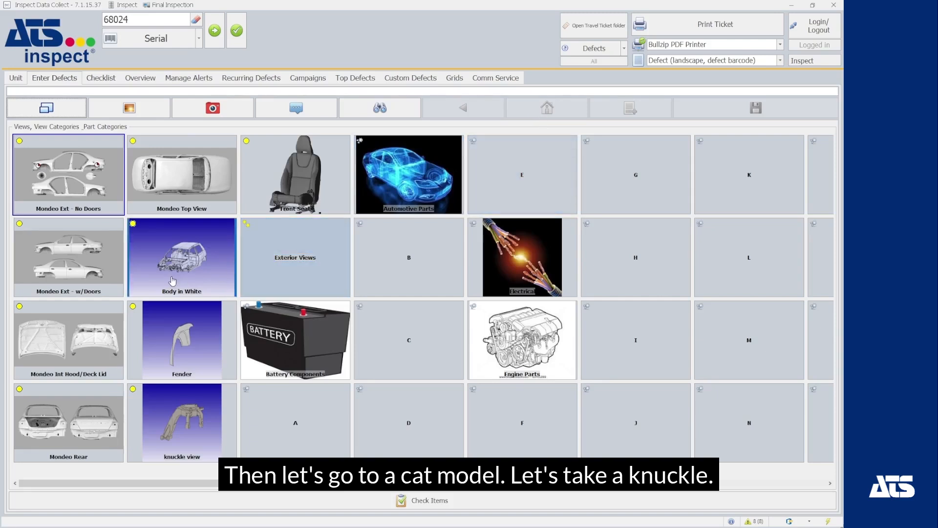
left_click(187, 424)
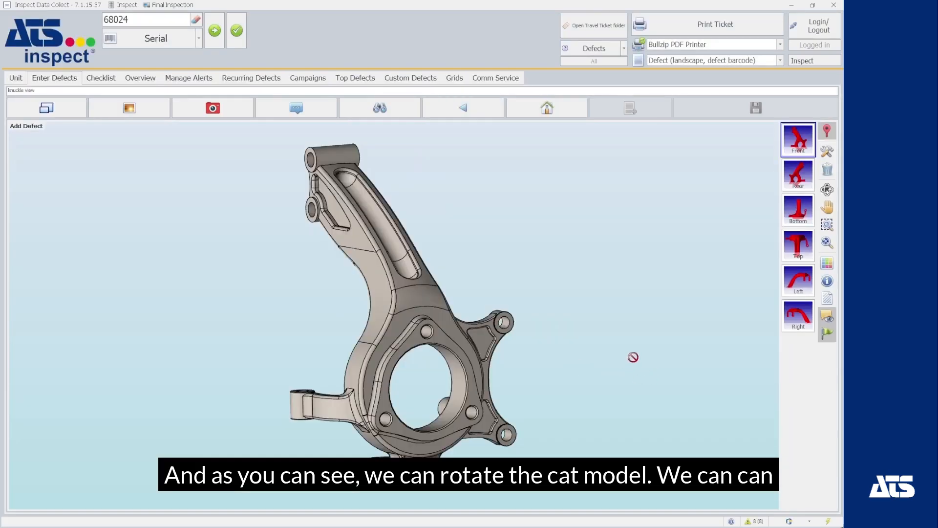
left_click_drag(633, 357, 540, 259)
scroll(373, 276, "up", 5)
scroll(374, 277, "down", 4)
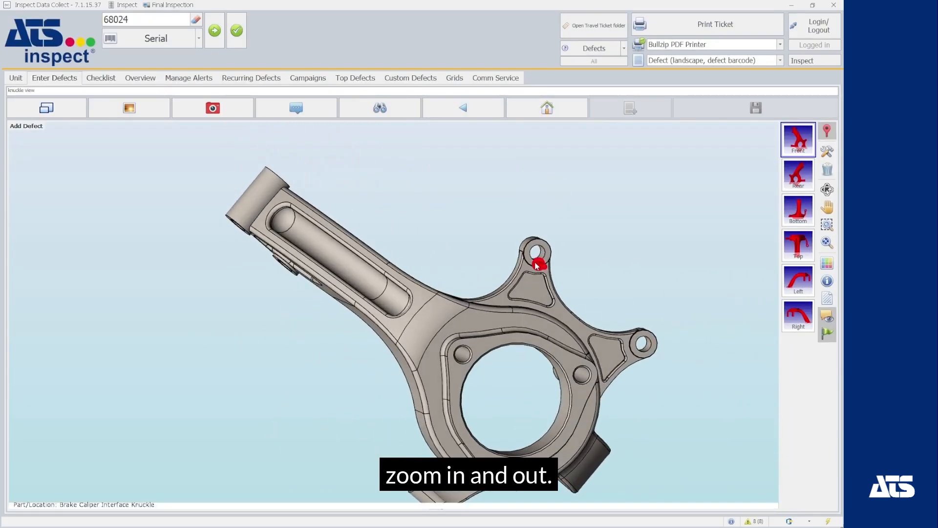
scroll(529, 245, "up", 4)
scroll(513, 249, "down", 4)
scroll(522, 264, "down", 3)
left_click_drag(549, 272, 493, 337)
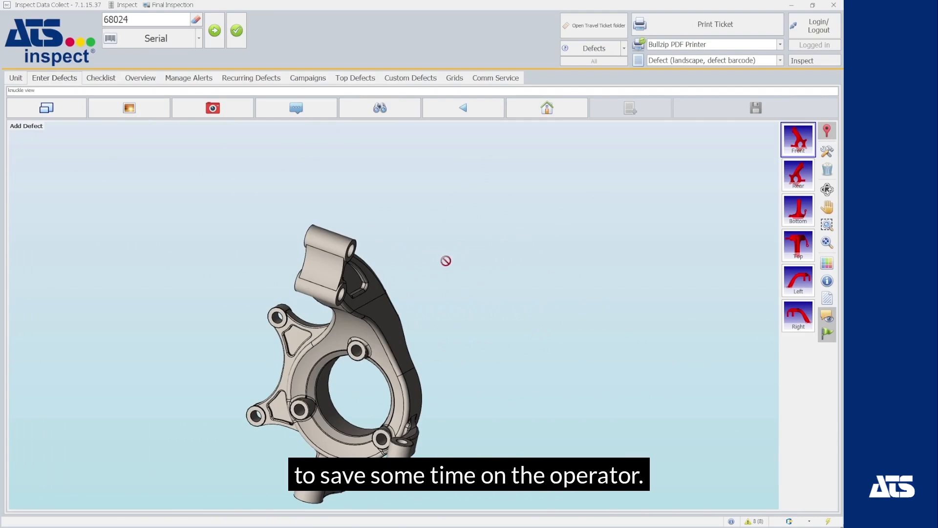
Cycle the knuckle through Rear, Bottom, Top, Left and Right presets, back to Front, zooming on a hole.
left_click(799, 180)
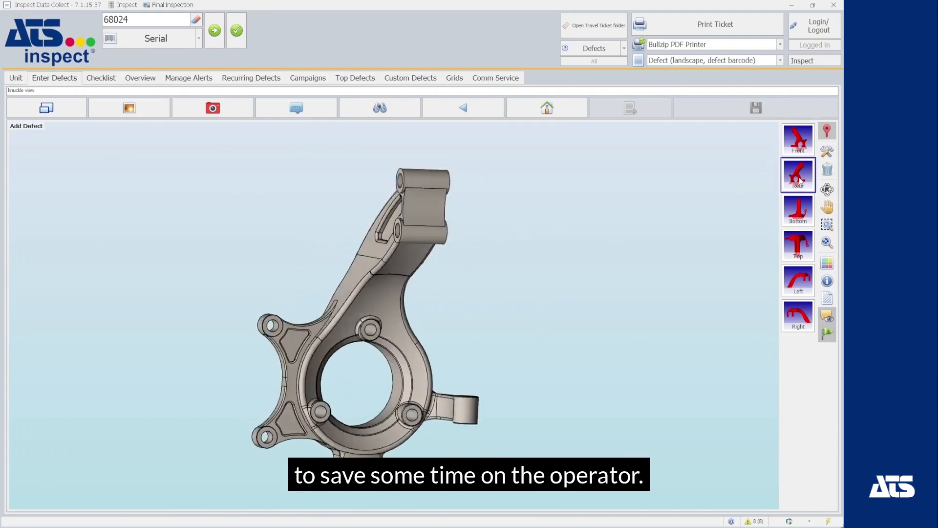
left_click(801, 212)
left_click(807, 244)
left_click(804, 288)
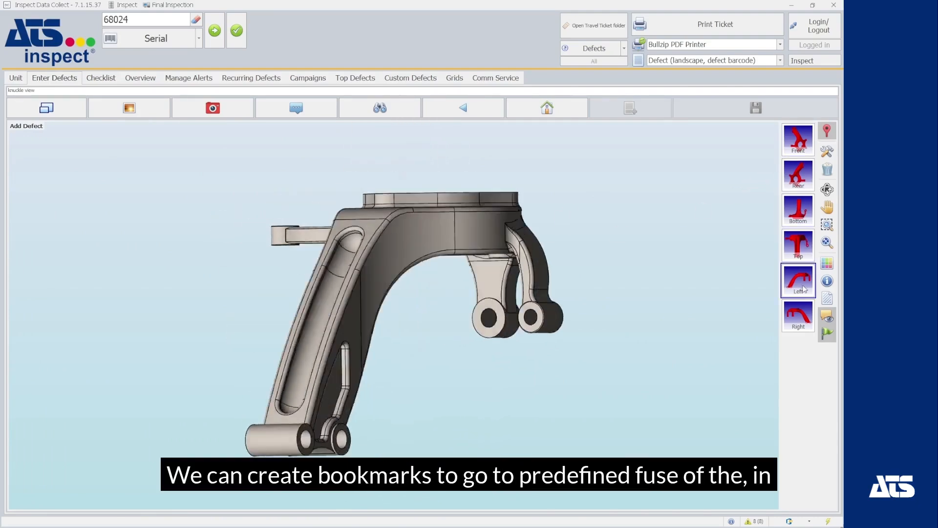
left_click(803, 312)
left_click(798, 139)
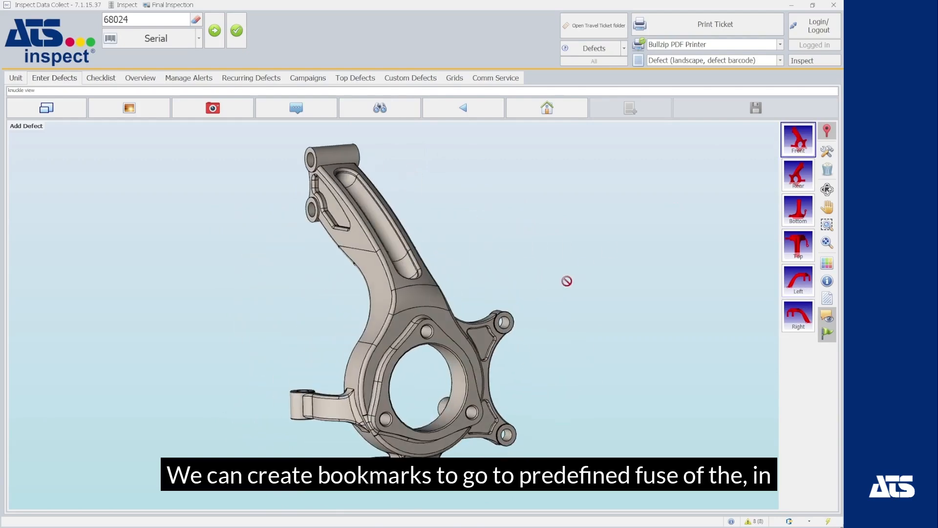
scroll(414, 325, "up", 4)
scroll(414, 324, "down", 2)
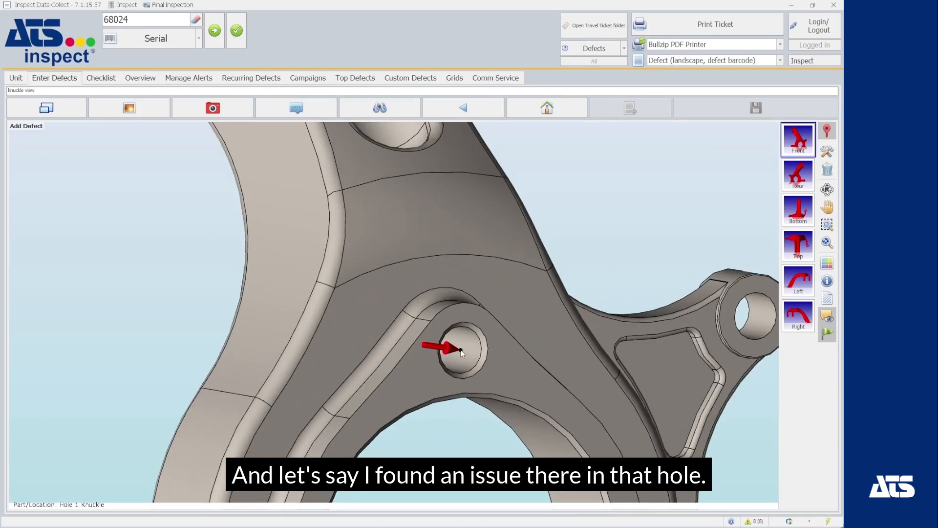
Mark a Grind Mark in knuckle Hole 1 with measured length 4.5, save it, and go Home.
left_click(445, 342)
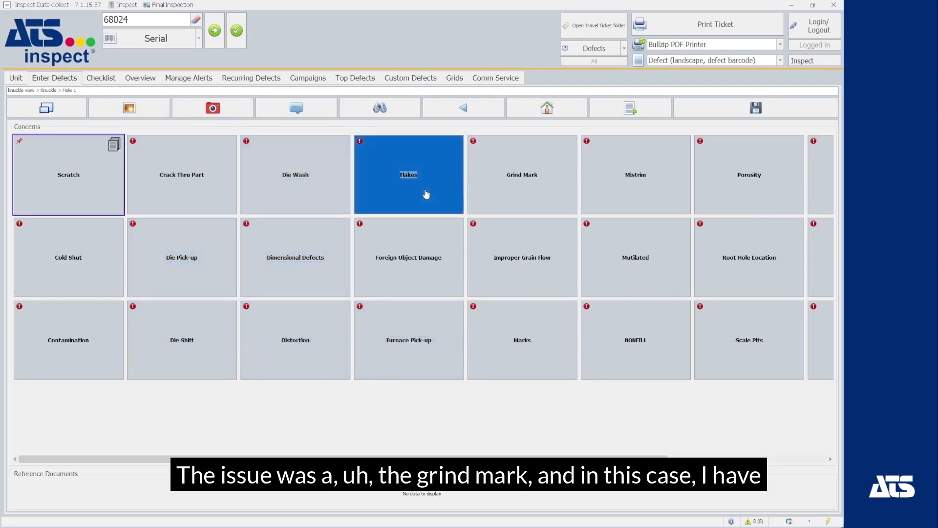
left_click(511, 192)
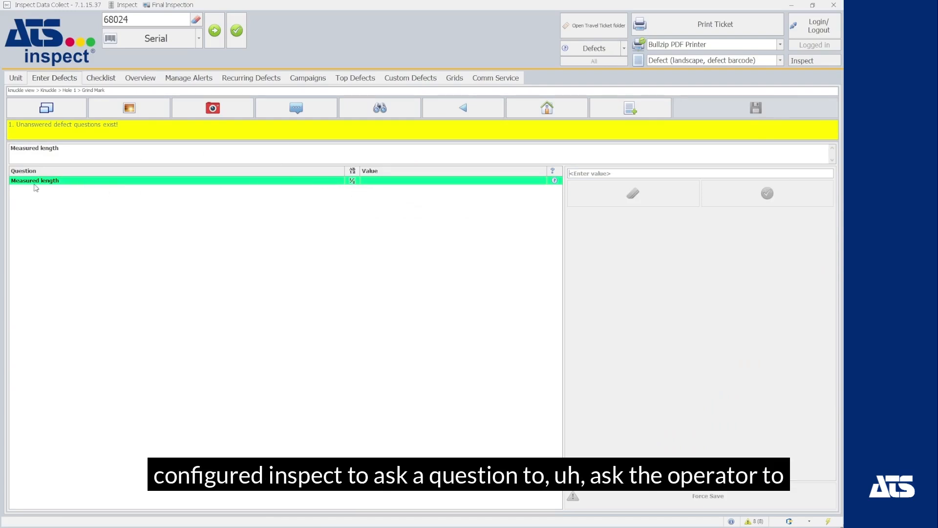
left_click(636, 174)
type("4.5")
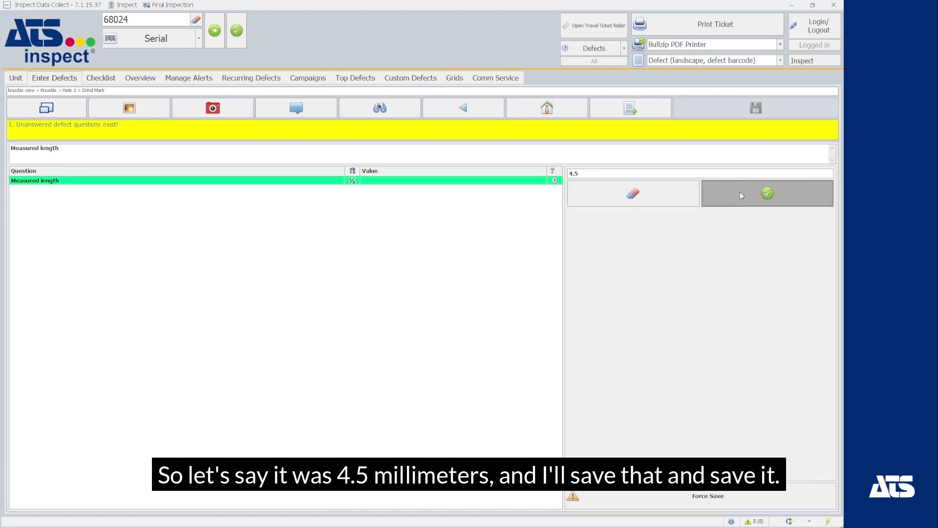
left_click(765, 193)
left_click(828, 113)
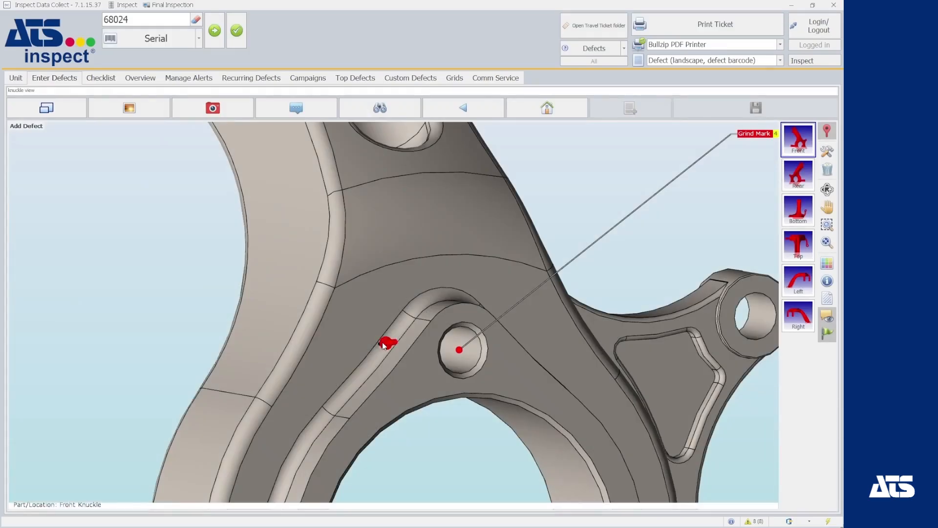
left_click(538, 110)
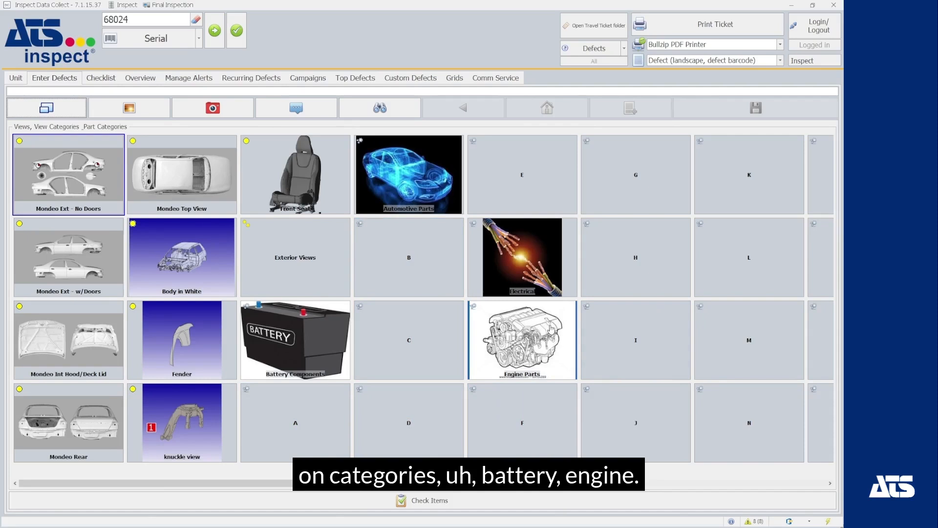
Log Engine Parts > Fuel Line location 4 as Loose, save, and return Home.
left_click(535, 350)
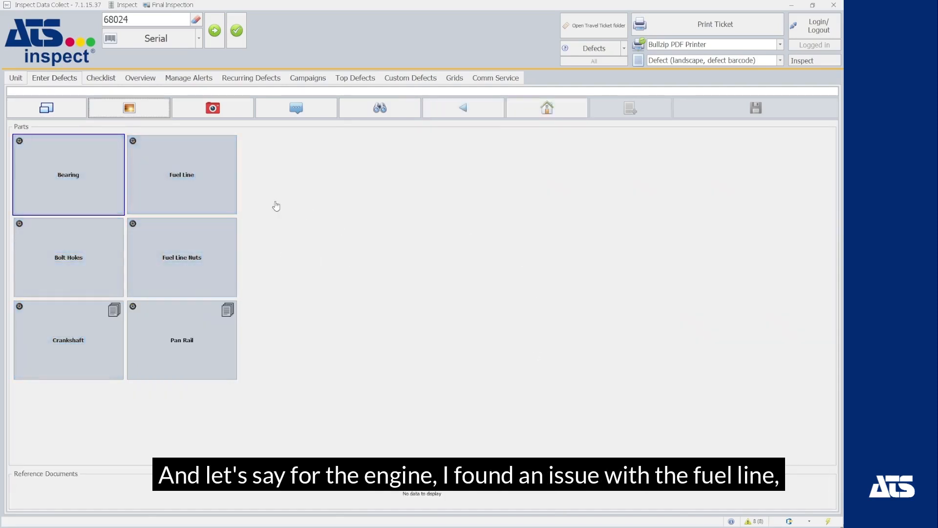
left_click(183, 180)
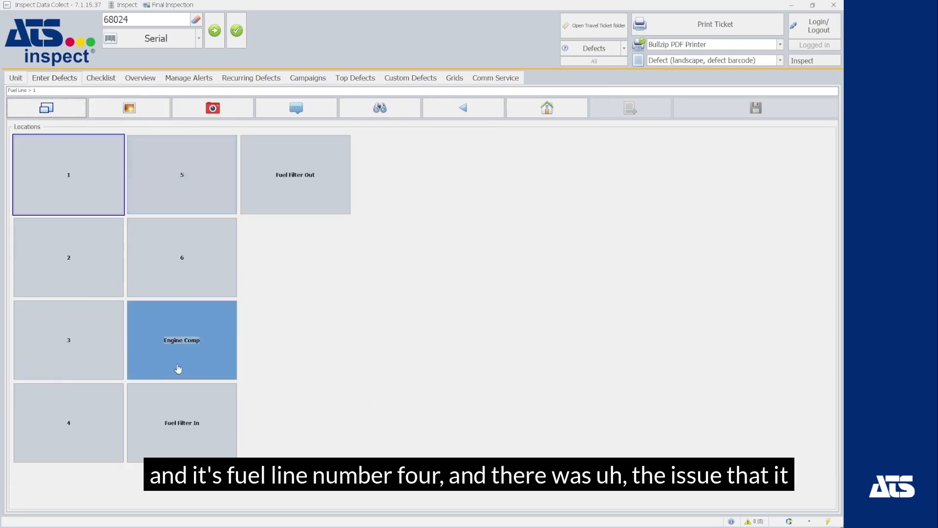
left_click(61, 435)
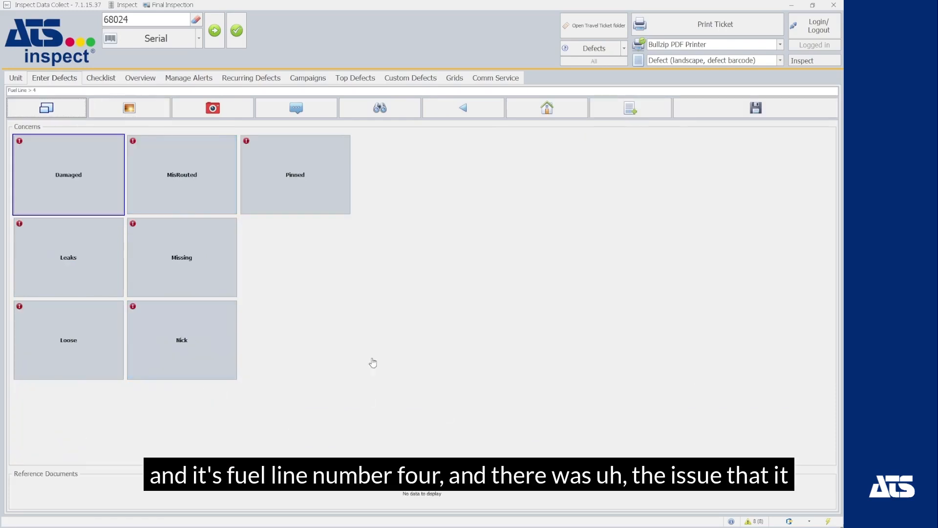
left_click(62, 344)
left_click(755, 109)
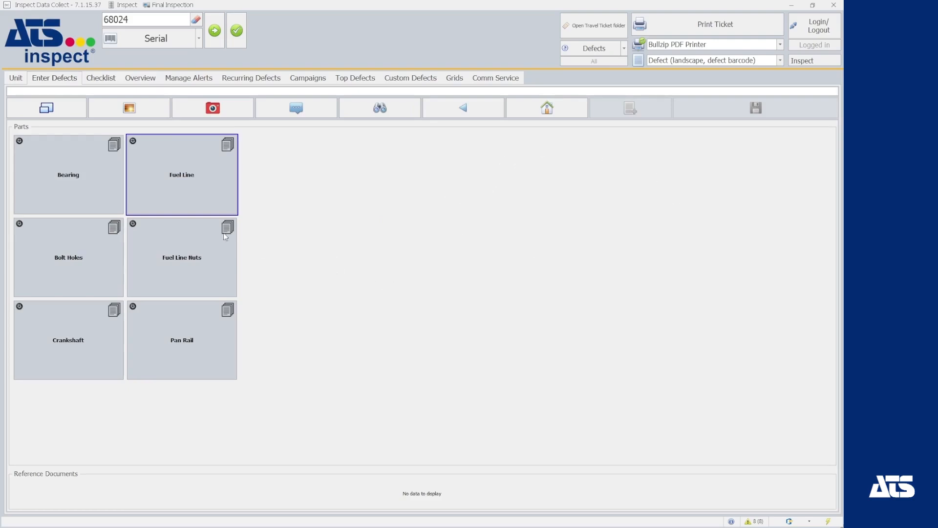
left_click(571, 112)
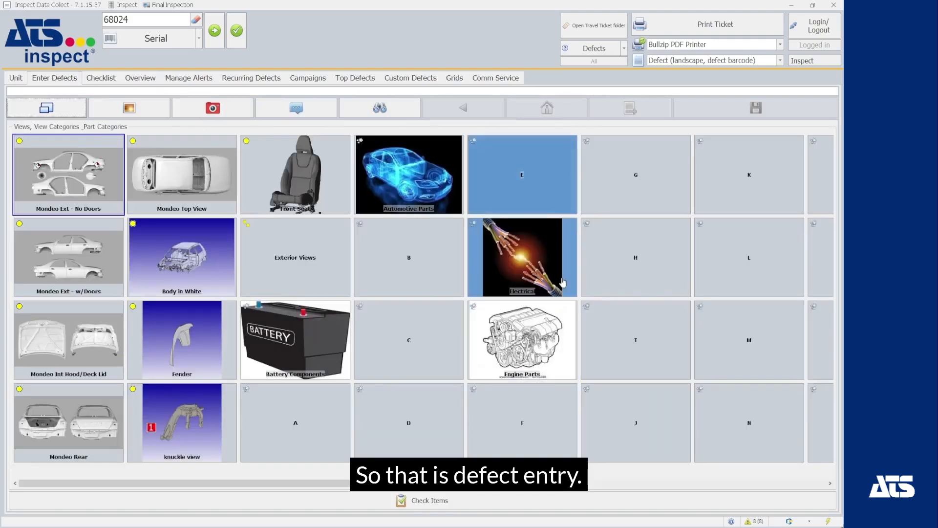
On the Checklist, answer No for loose hinges, 5 weld points, and Yes for fuel level.
left_click(101, 81)
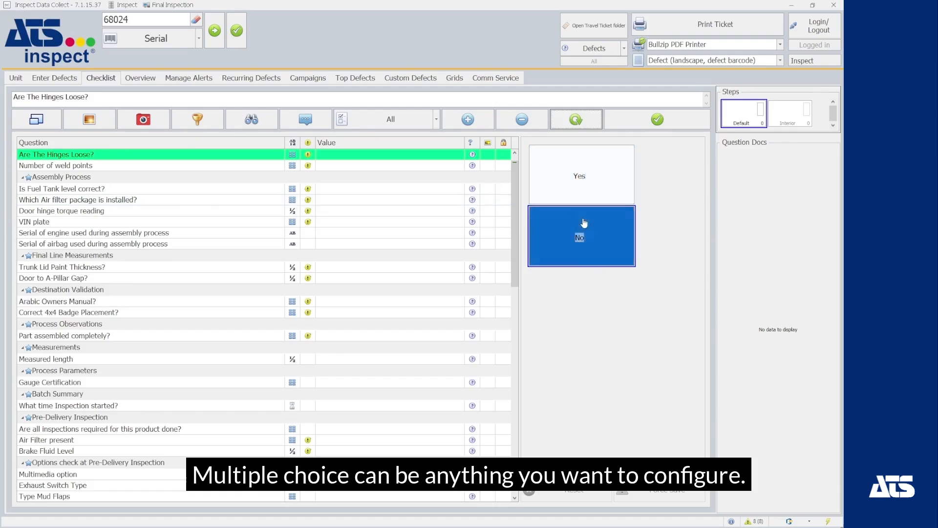
left_click(598, 237)
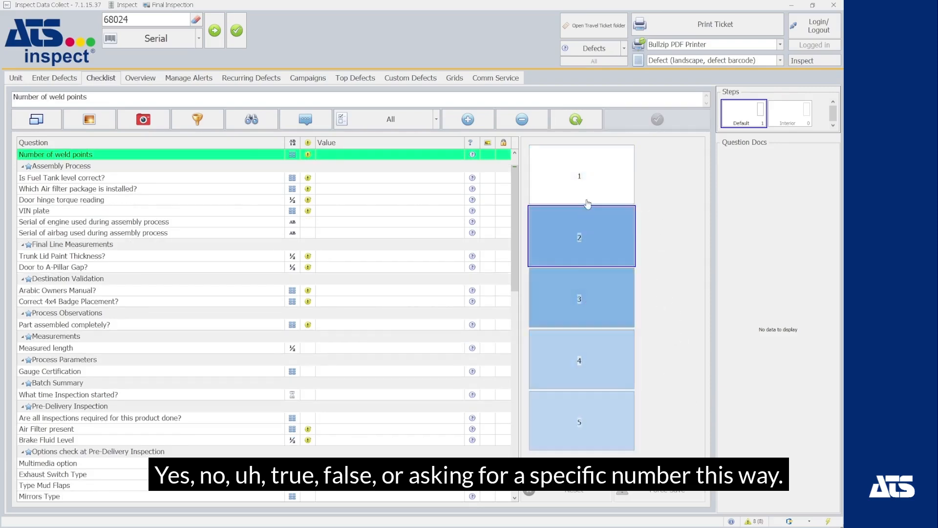
left_click(593, 430)
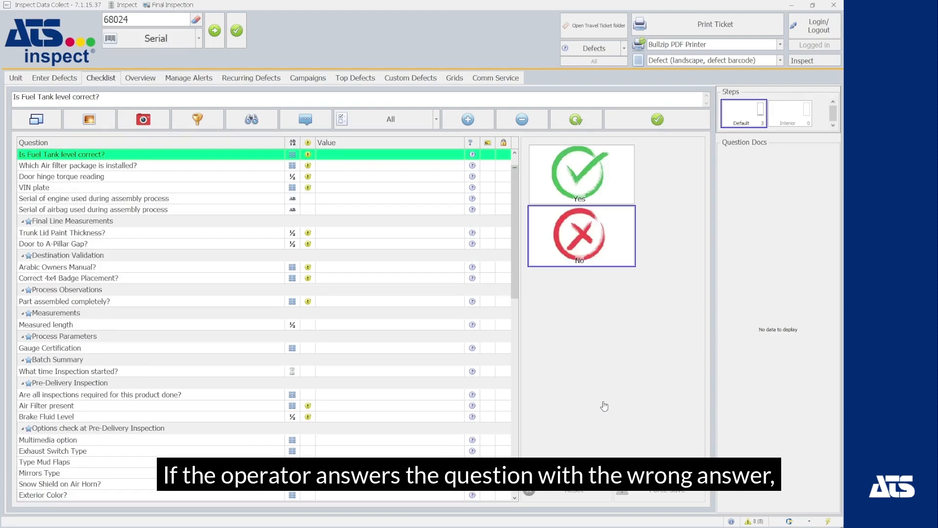
left_click(546, 185)
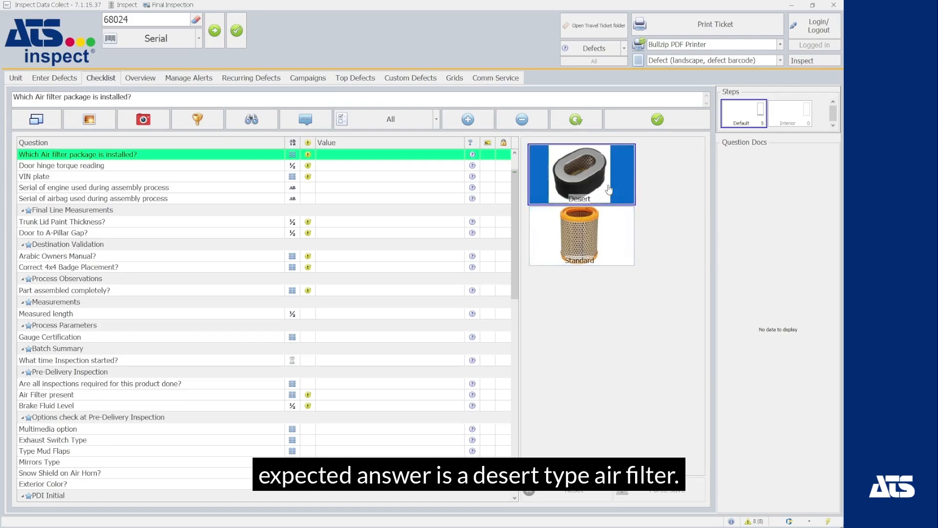
Choose the Standard air filter and force-save it despite the wrong-part warning.
left_click(586, 253)
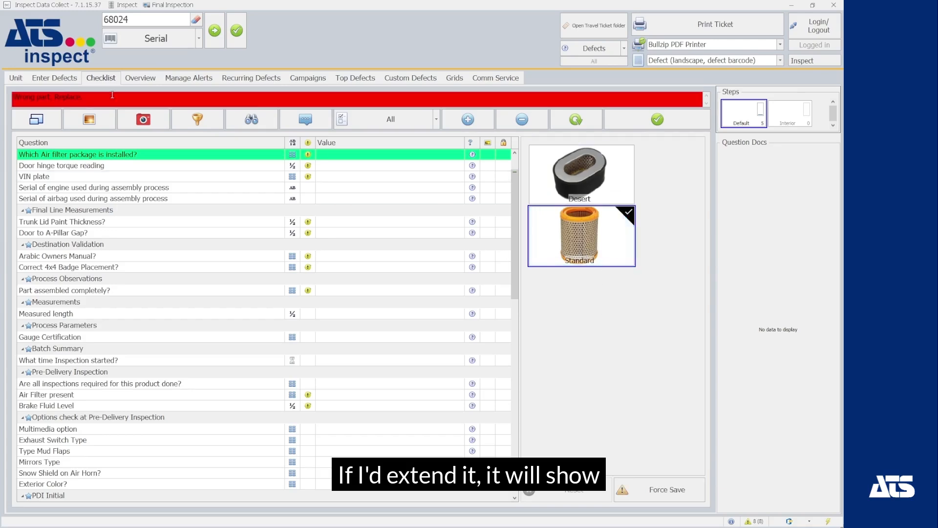
left_click_drag(92, 100, 13, 98)
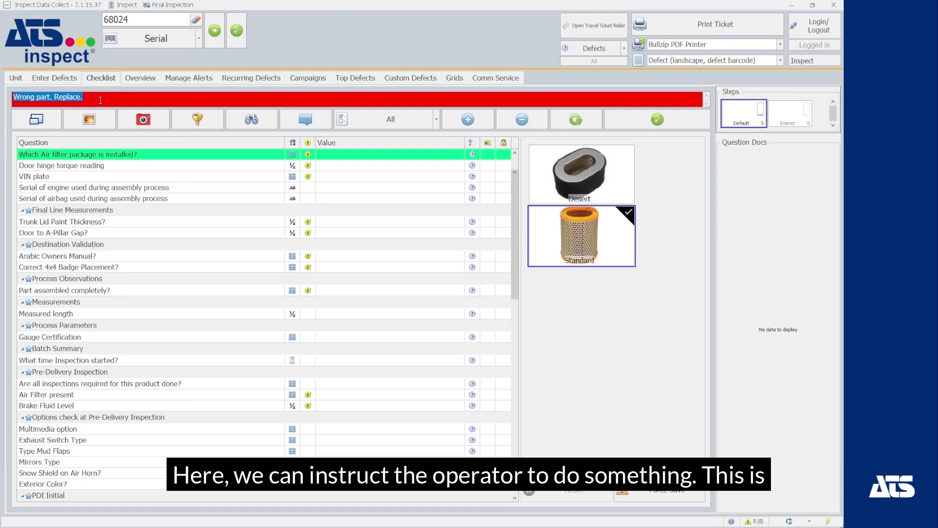
left_click(100, 100)
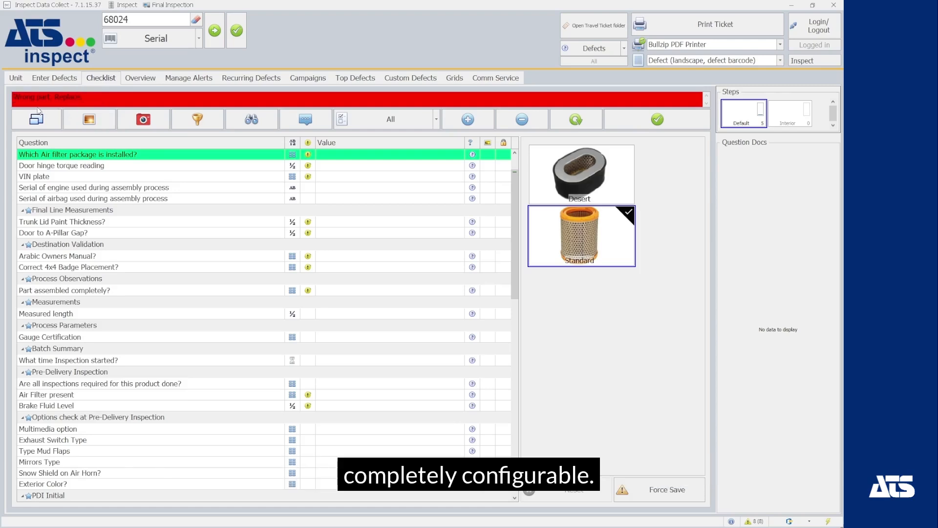
left_click(674, 496)
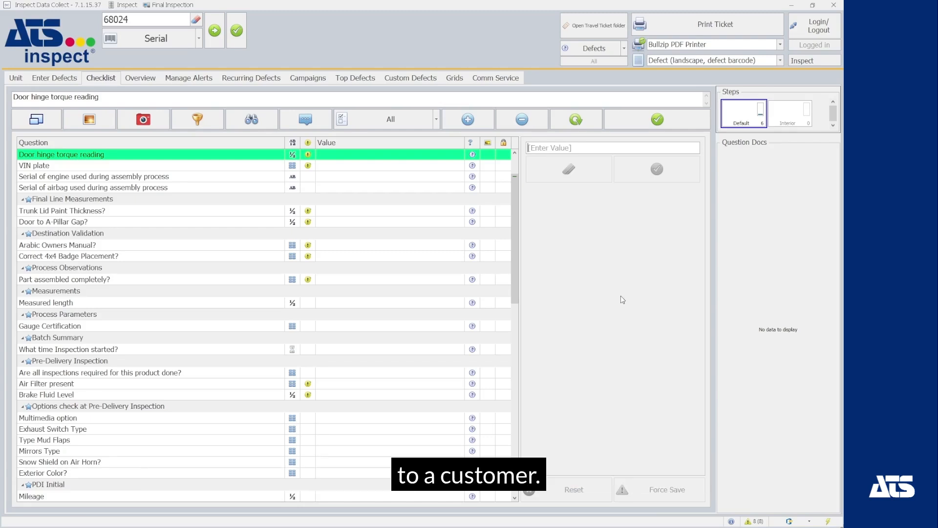
Enter door hinge torque 500, correct it to 25.0, and force-save despite the range warning.
left_click(584, 150)
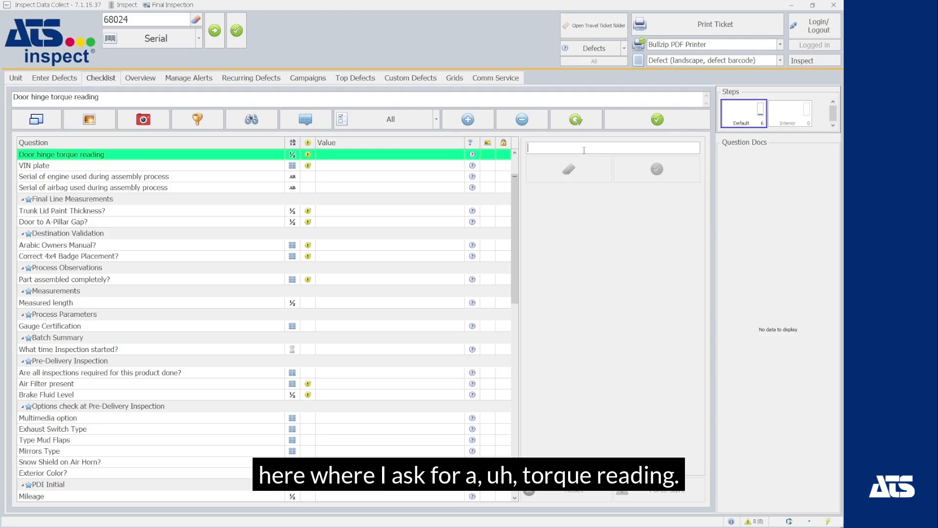
type("500")
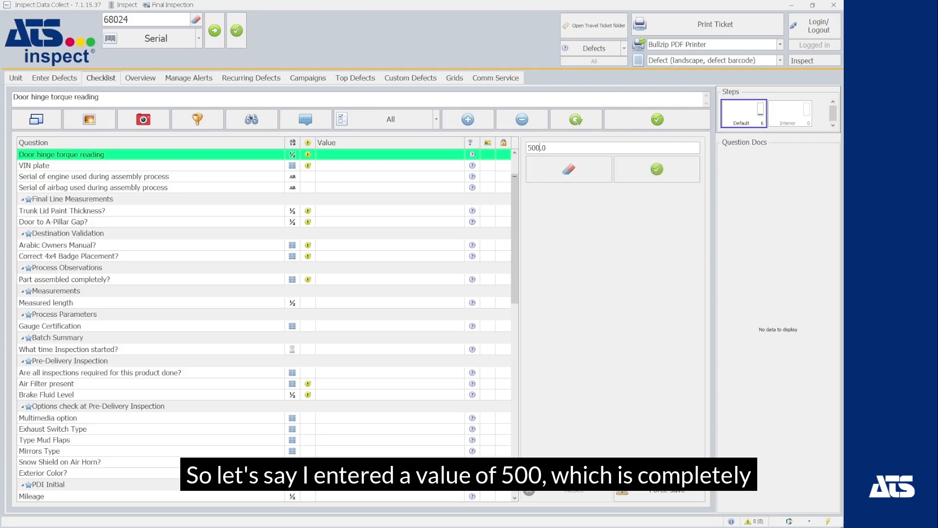
left_click(671, 162)
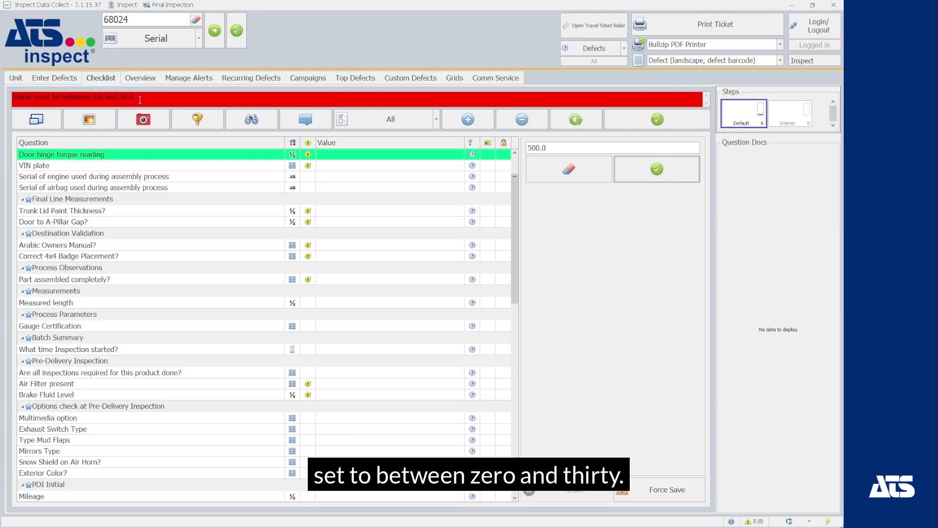
left_click(547, 147)
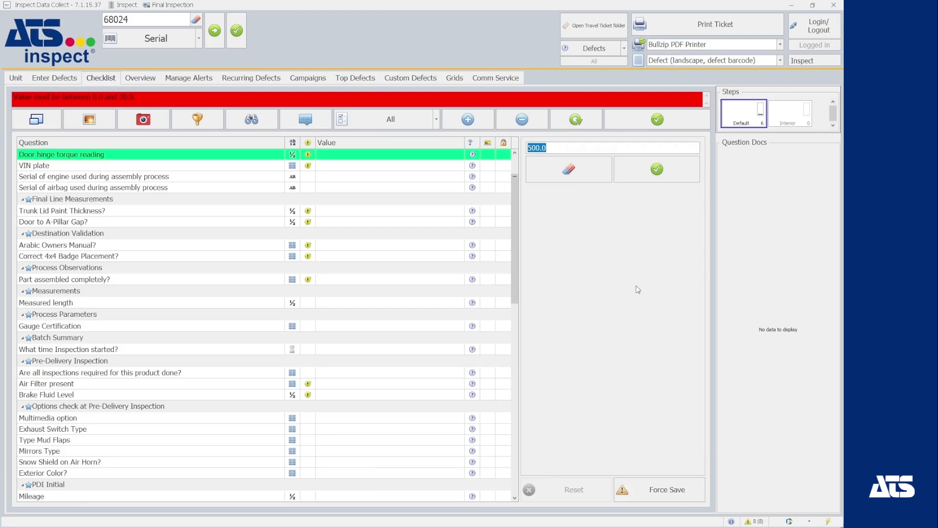
type("25.0")
left_click(643, 169)
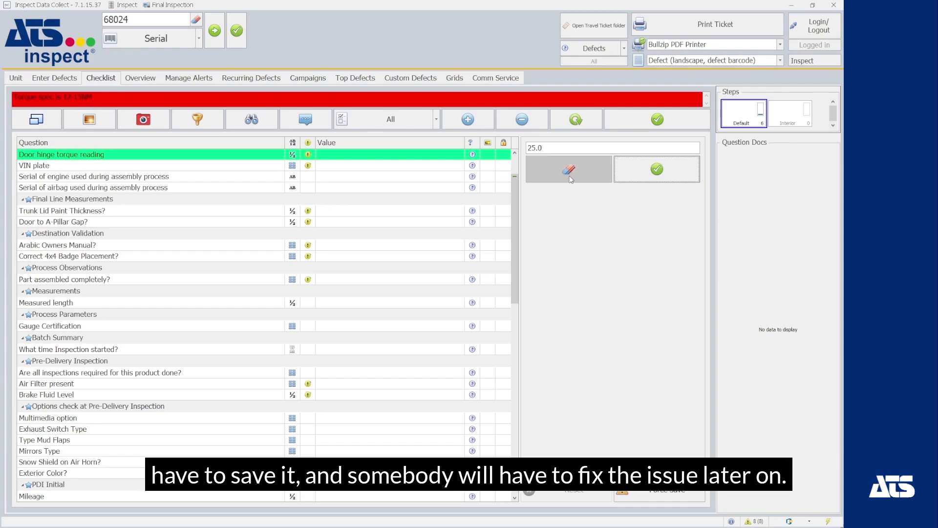
left_click(667, 488)
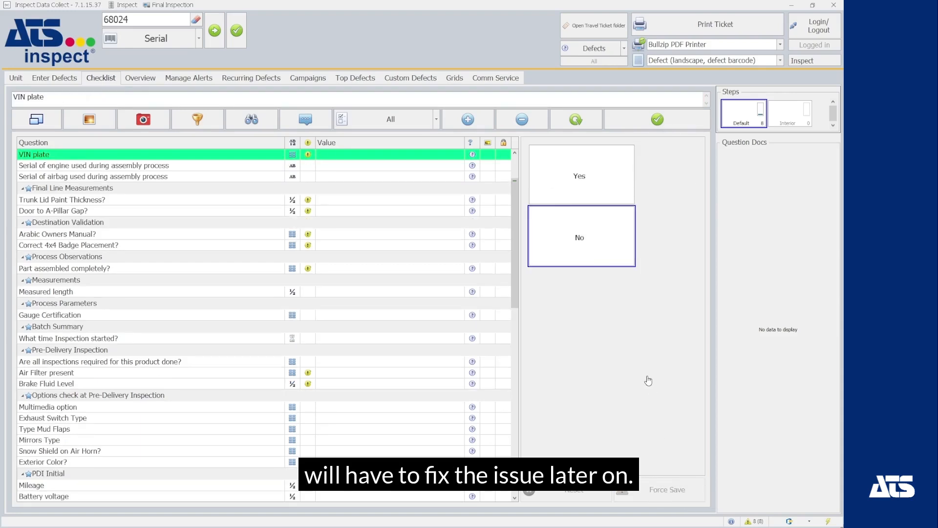
Answer Yes for the VIN plate, record engine serial 68018, and open the Overview tab.
left_click(587, 171)
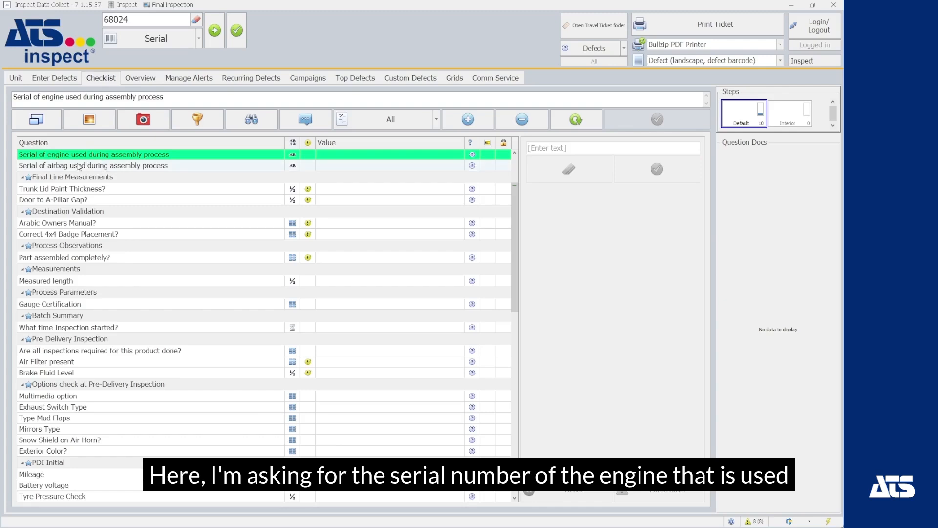
left_click(595, 151)
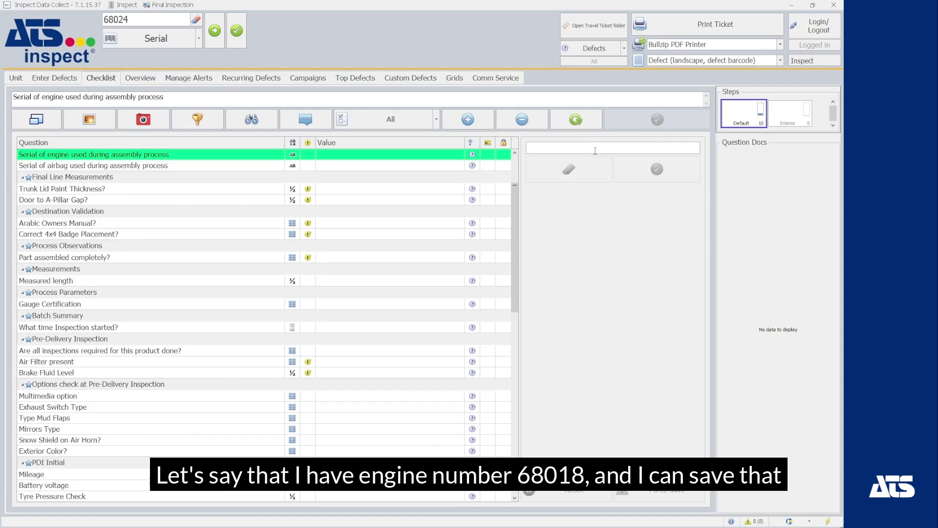
type("68018")
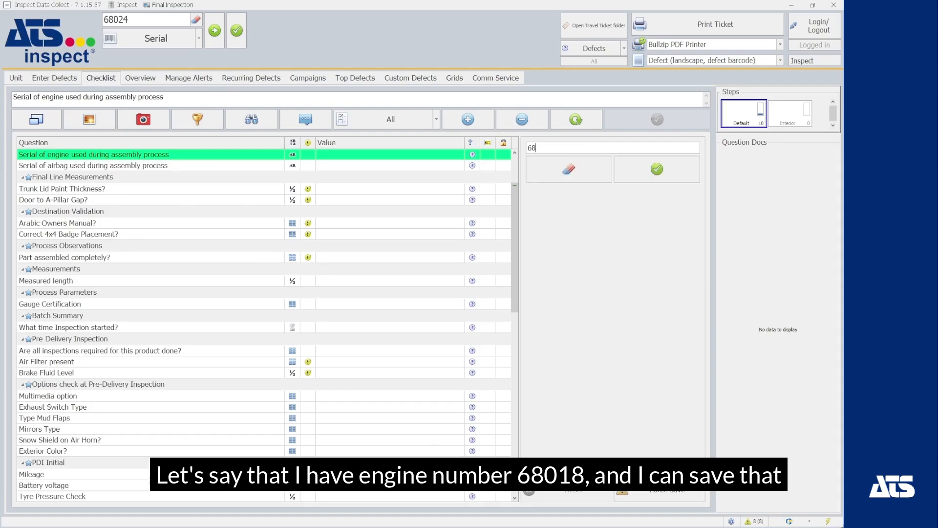
left_click(653, 168)
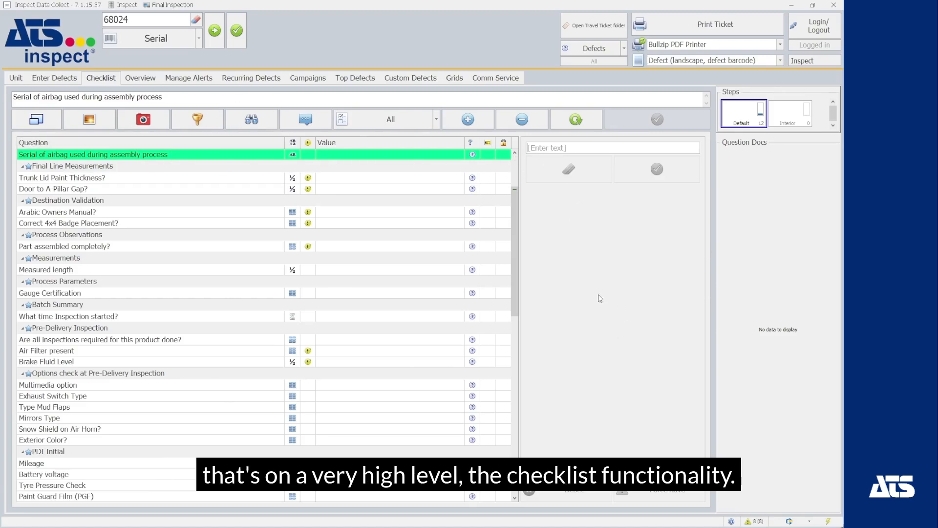
left_click(139, 80)
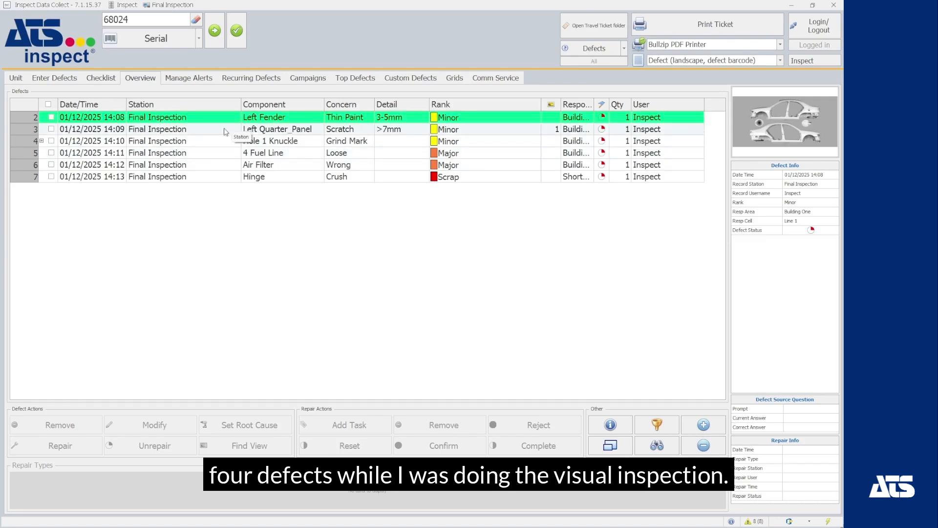
Record a Remove & Install New repair against the Air Filter Wrong defect.
left_click(230, 167)
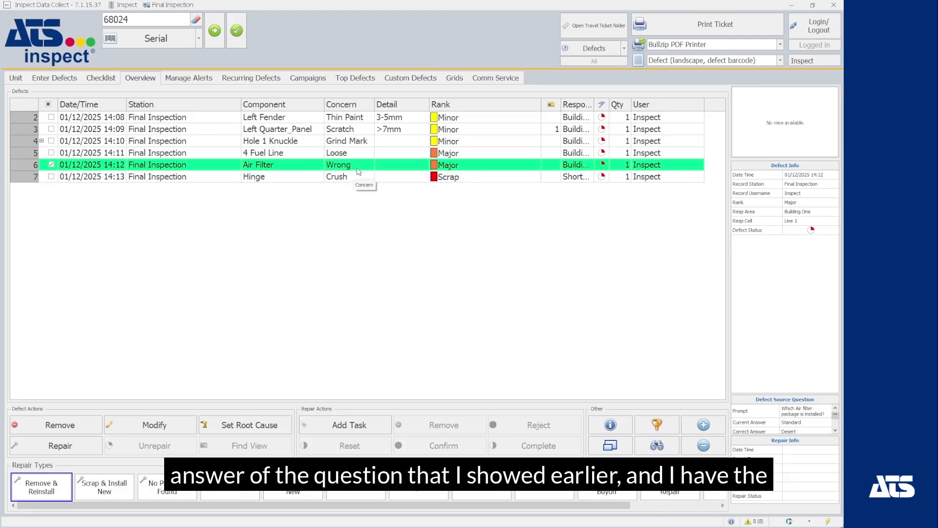
left_click(254, 176)
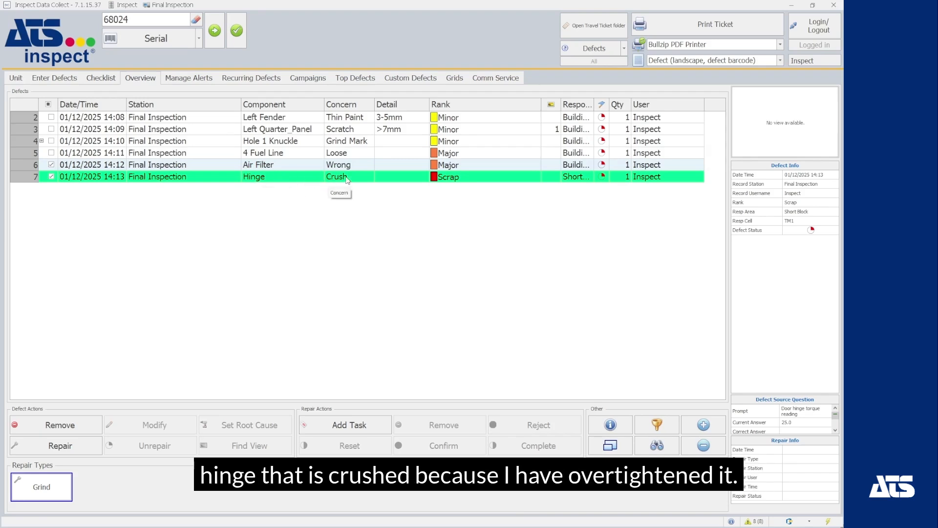
left_click(131, 178)
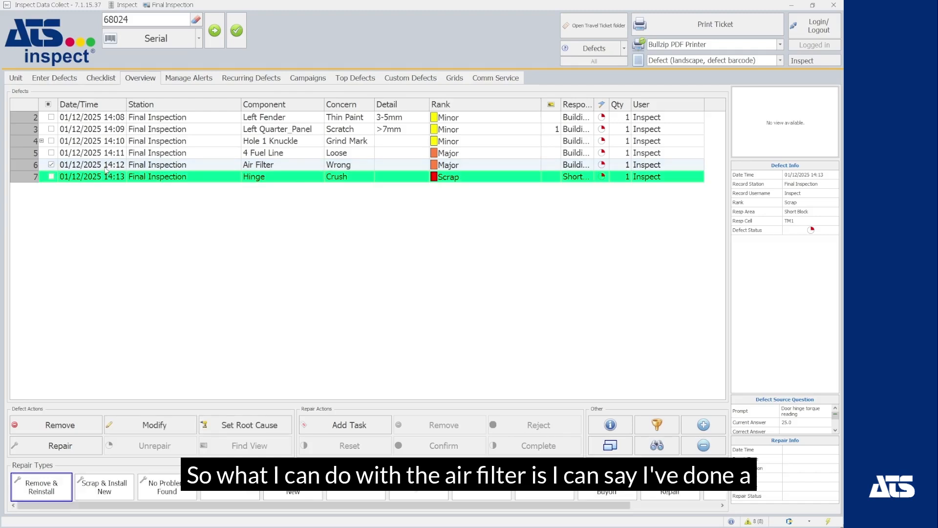
left_click(216, 167)
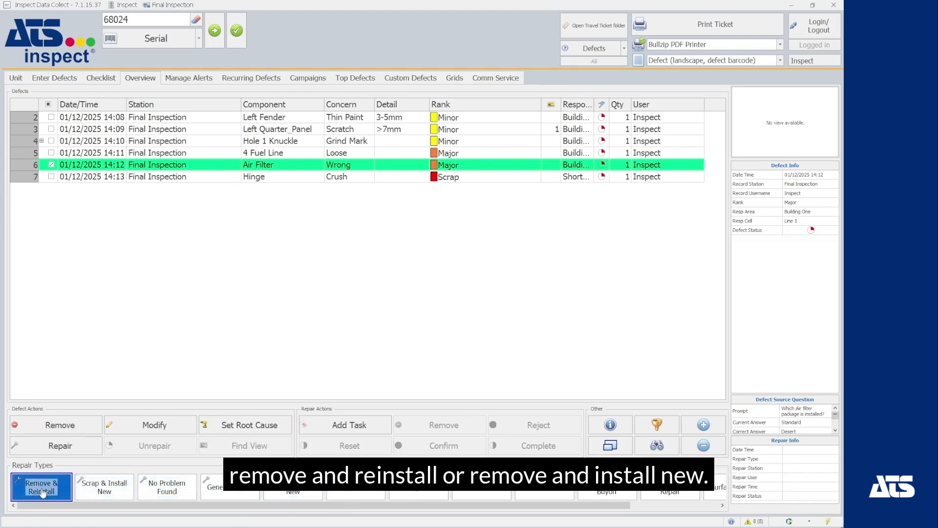
left_click(299, 494)
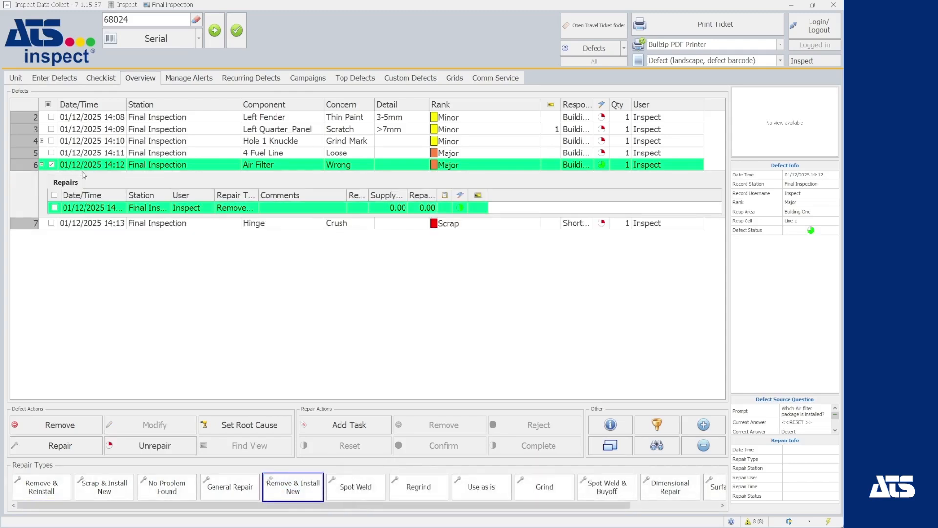
left_click(90, 117)
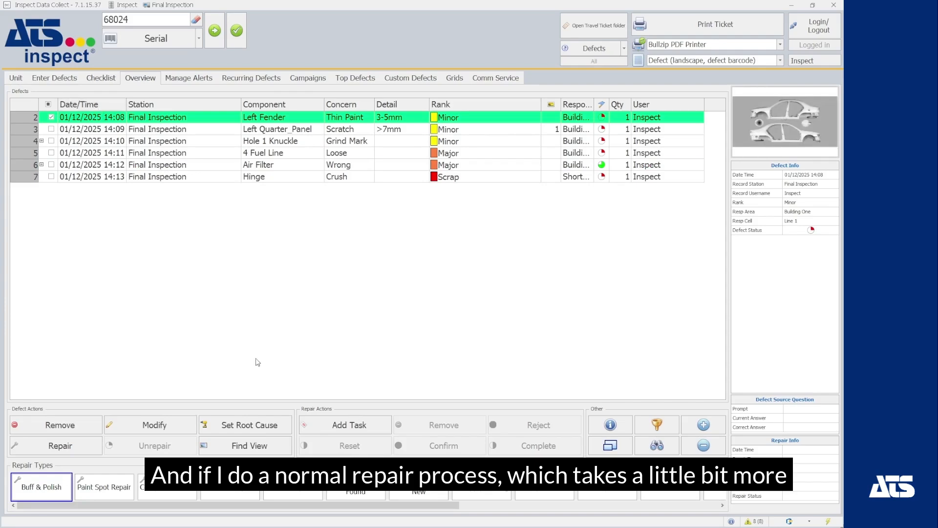
Save a 25-minute Touch Up repair on Left Fender Thin Paint, charged to Building One Pre-Assembly.
left_click(73, 446)
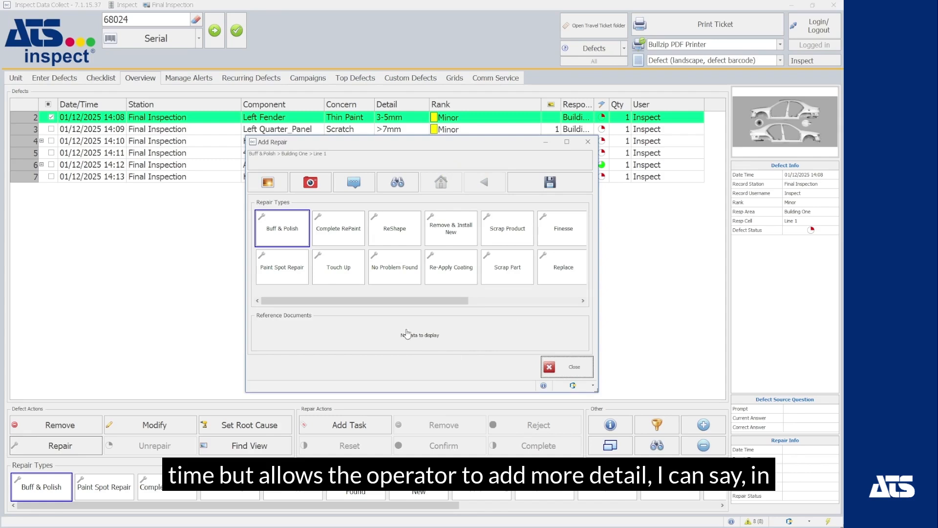
left_click(347, 270)
left_click(348, 272)
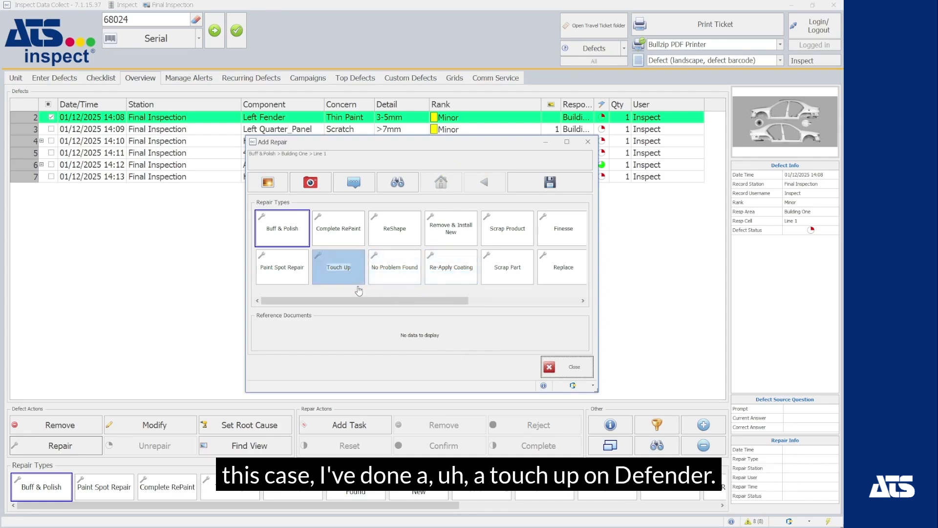
left_click(347, 276)
left_click(346, 277)
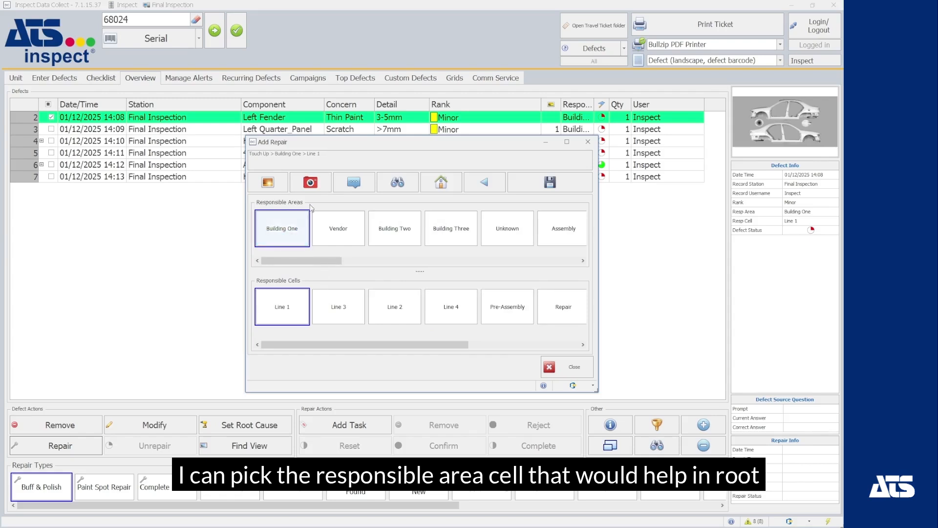
left_click_drag(386, 347, 512, 346)
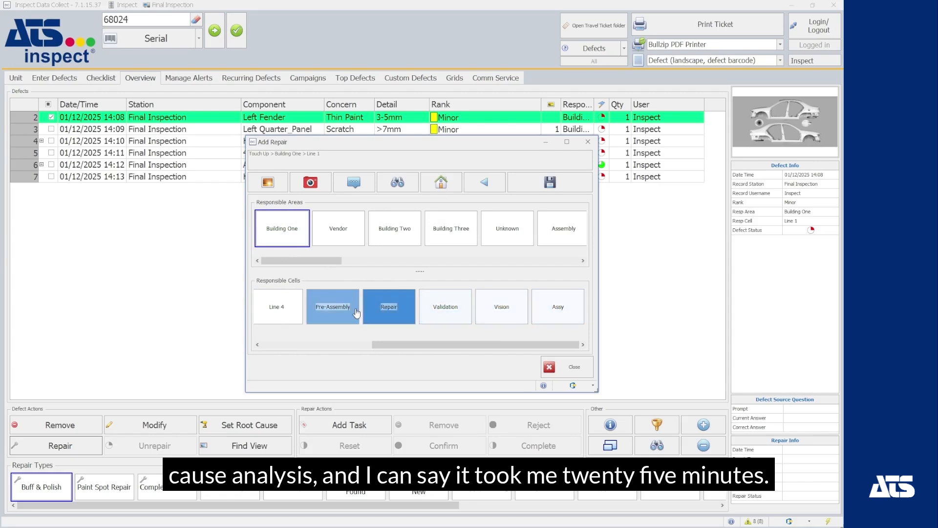
left_click(333, 306)
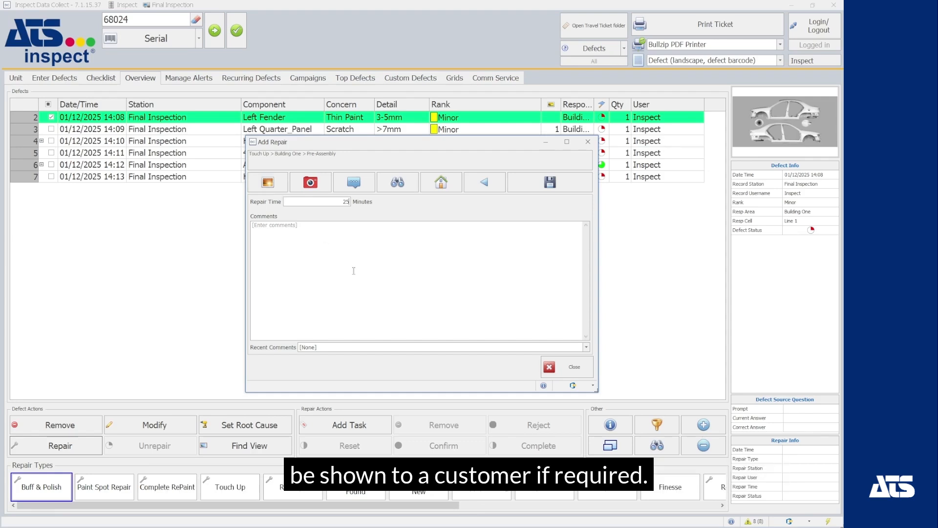
left_click(549, 185)
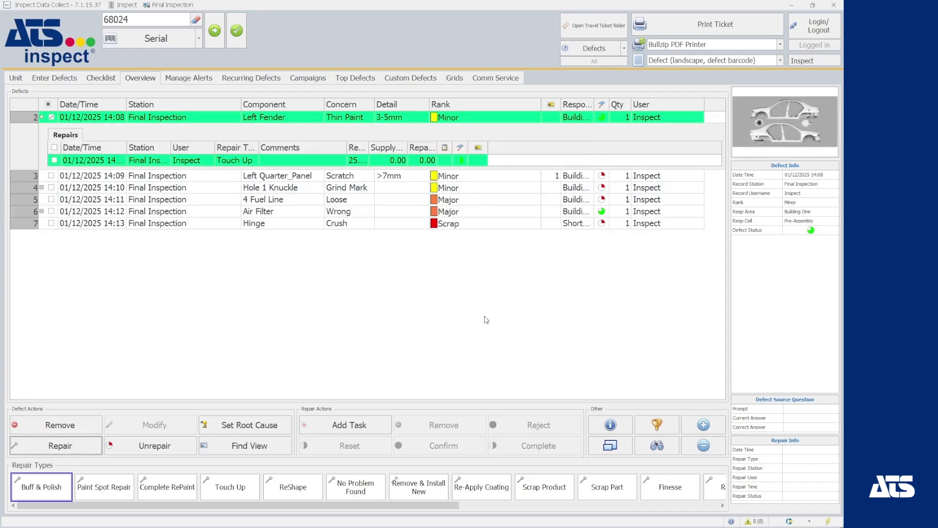
Close the Left Quarter_Panel Scratch and Hole 1 Knuckle Grind Mark defects as No Problem Found.
left_click(41, 117)
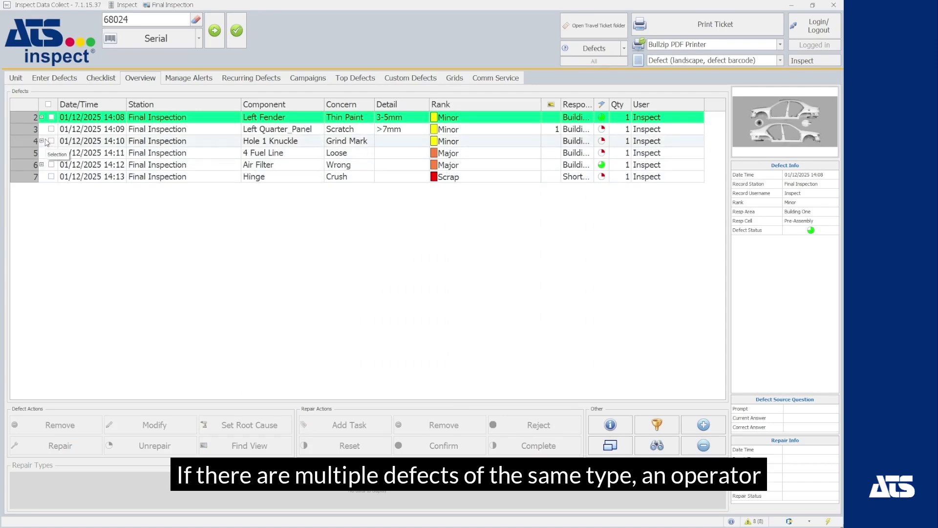
left_click(51, 129)
left_click(51, 140)
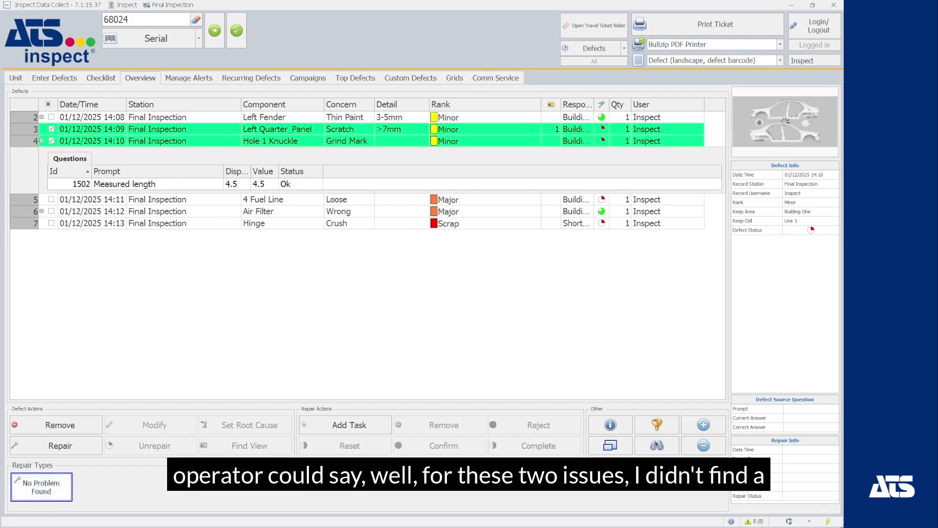
left_click(48, 492)
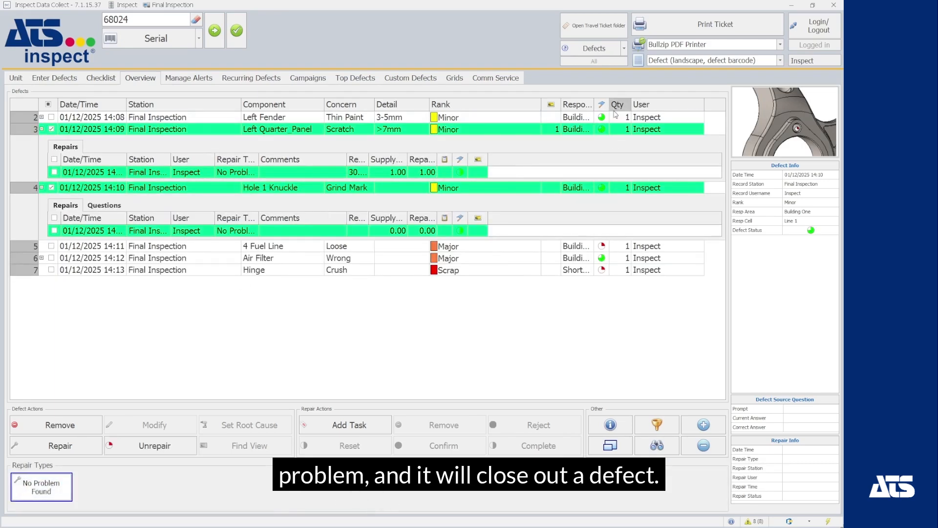
left_click(66, 129)
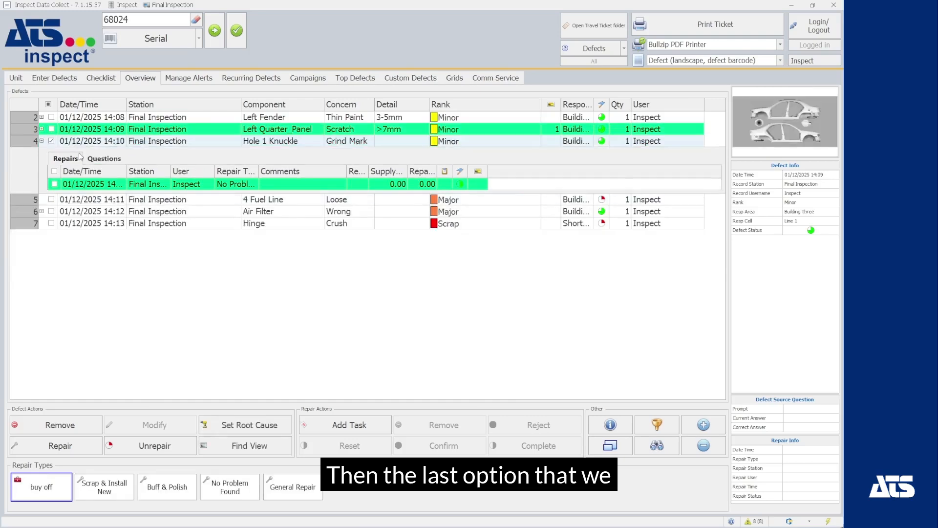
left_click(79, 144)
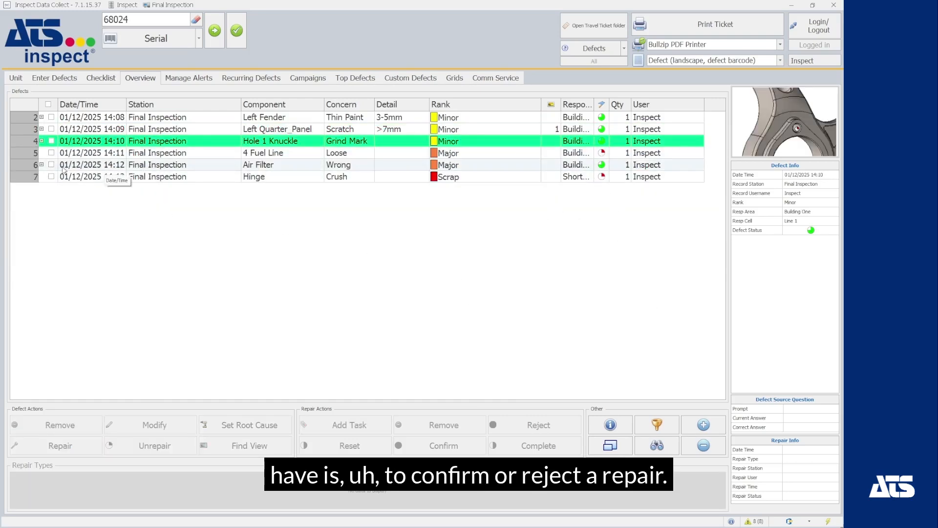
Confirm the Remove & Install New repair listed under the Air Filter defect.
left_click(42, 165)
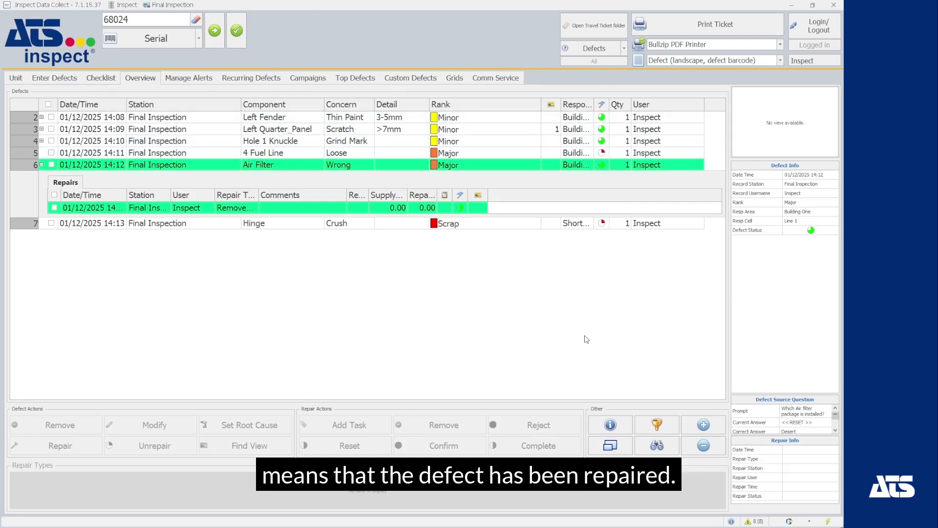
left_click(55, 207)
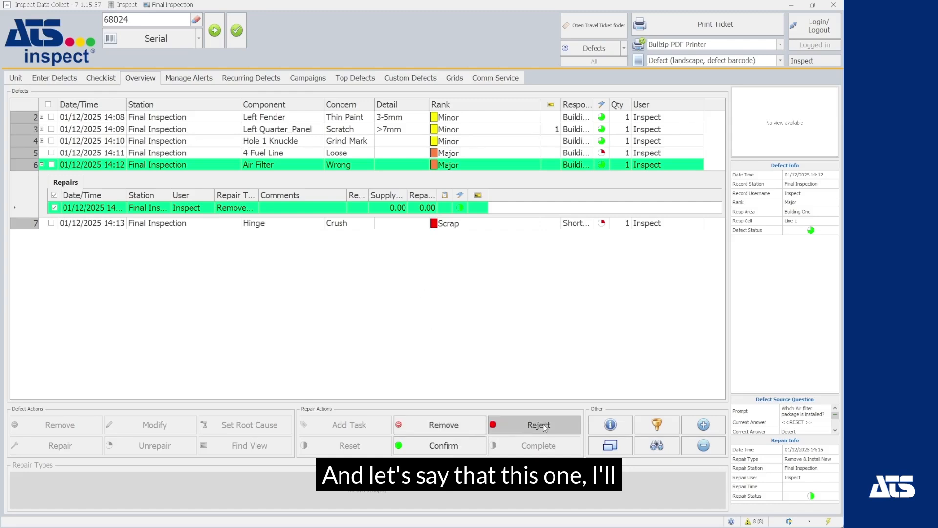
left_click(442, 445)
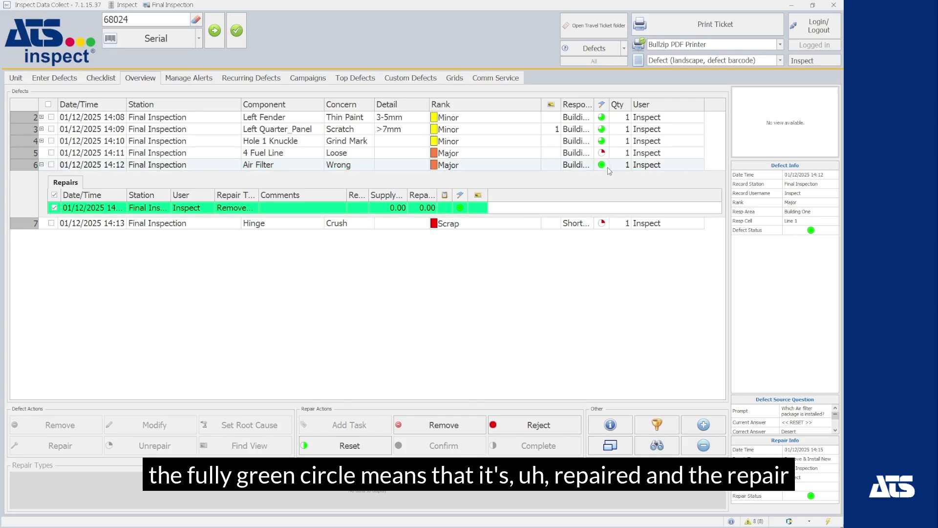
left_click(605, 170)
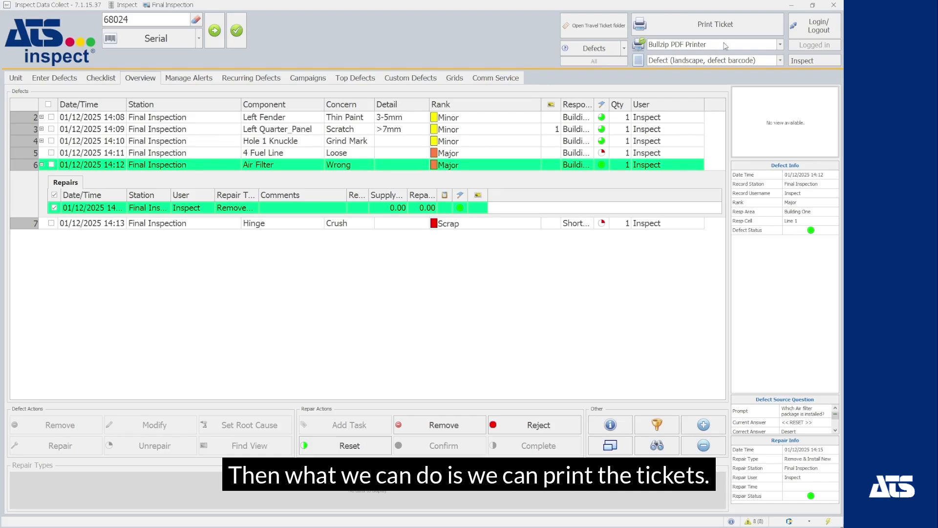
Print the defect travel ticket to Bullzip PDF and show the travel-ticket folder in the browser.
left_click(738, 29)
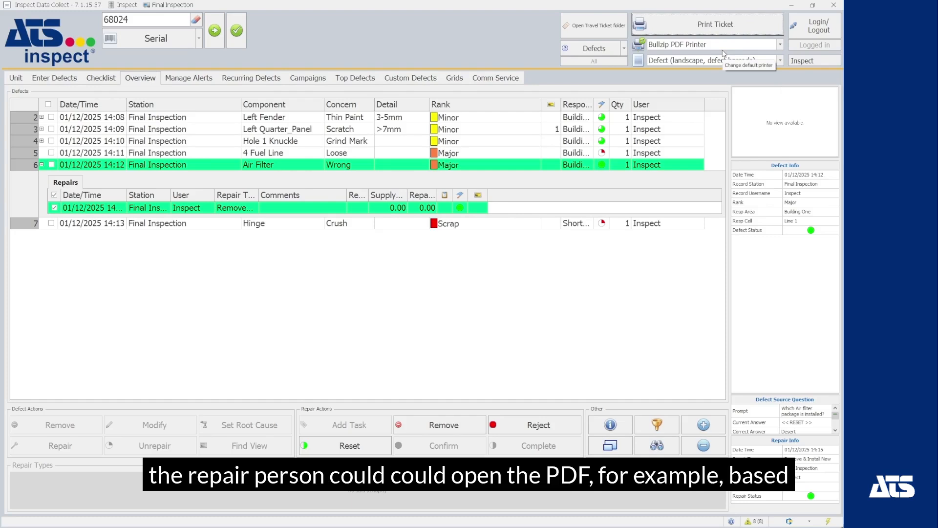
left_click(606, 27)
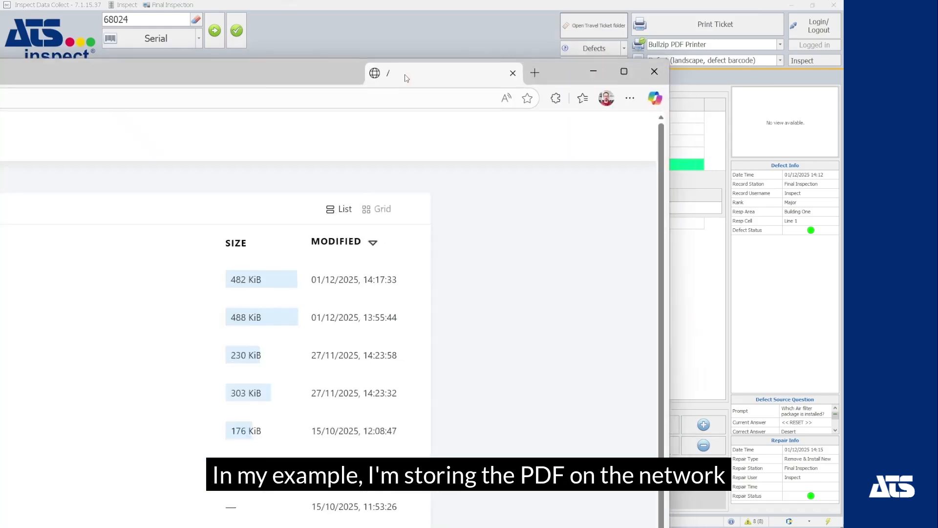
left_click_drag(404, 78, 656, 8)
Open 2025-12-0114.17.32.pdf in Edge and rotate the page upright to read its six defects.
left_click(231, 145)
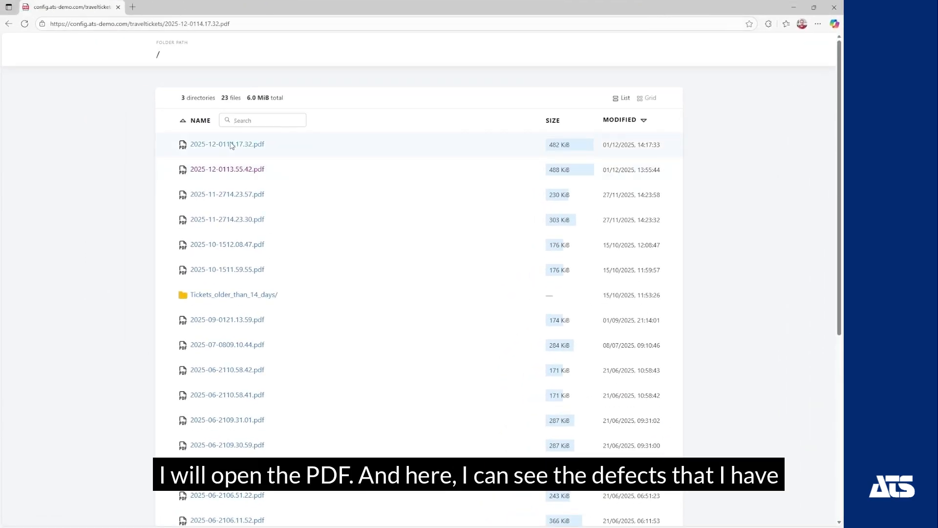
left_click(457, 41)
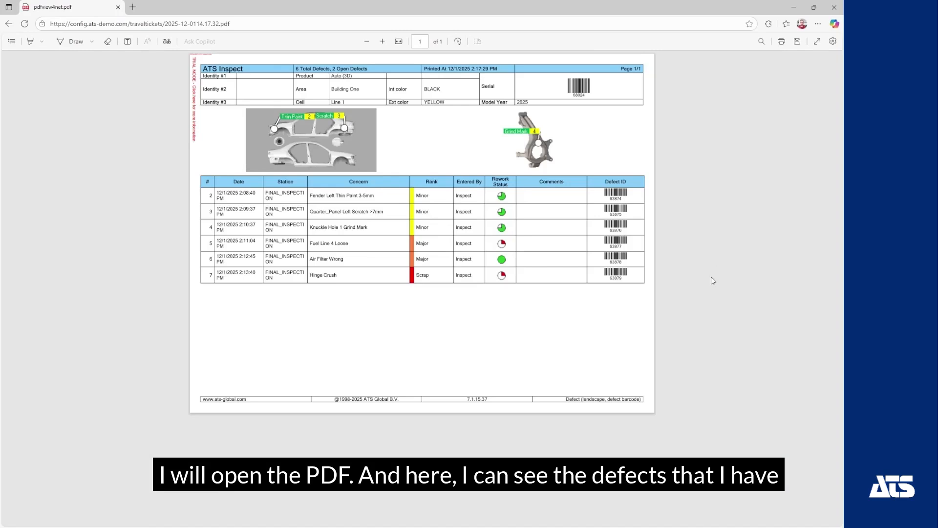